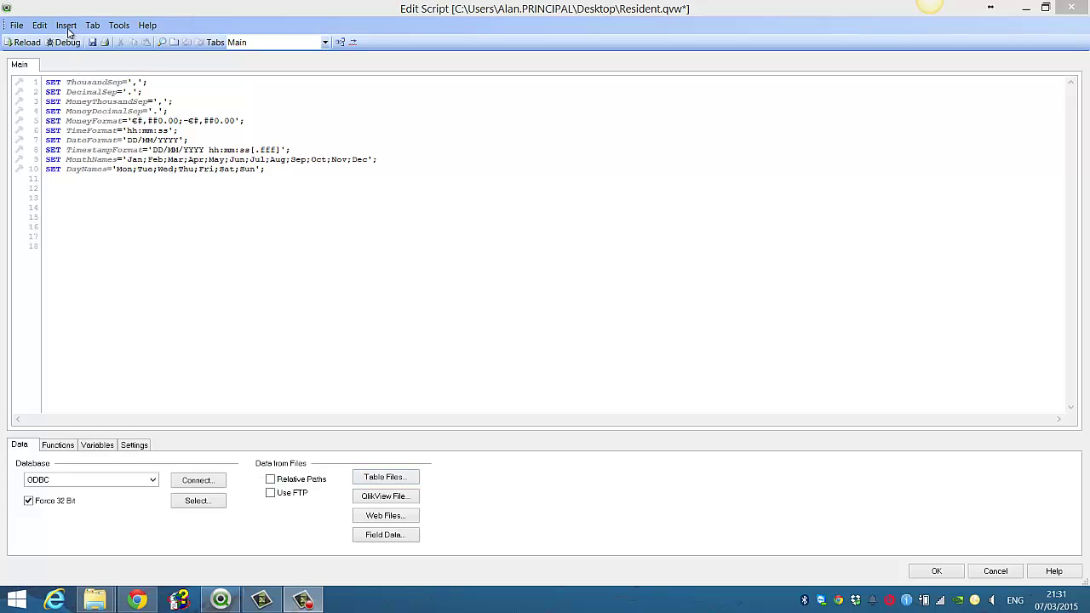
Put the cursor on blank line 12 below the SET statements and open Insert > Load Statement
left_click(70, 197)
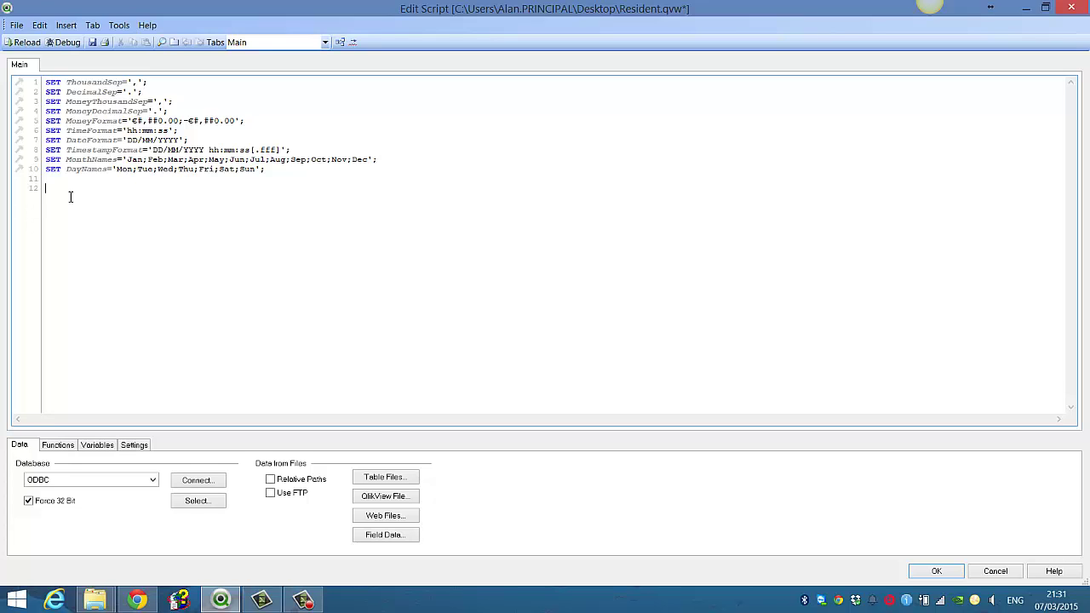
left_click(66, 25)
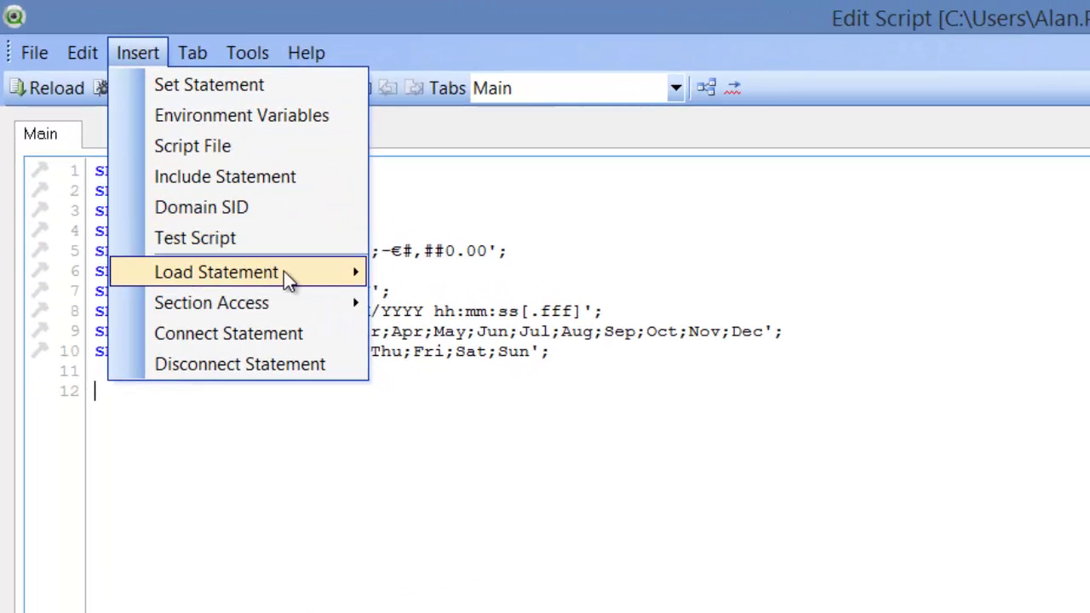
mouse_move(319, 276)
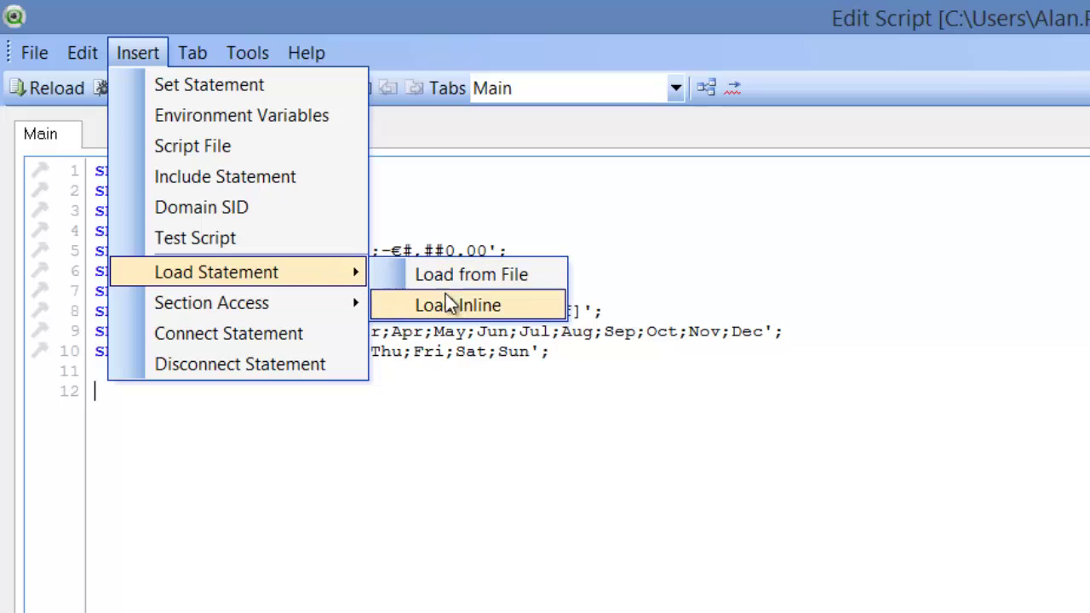
Start a Load Inline table and name its columns Customer and Sales
left_click(465, 303)
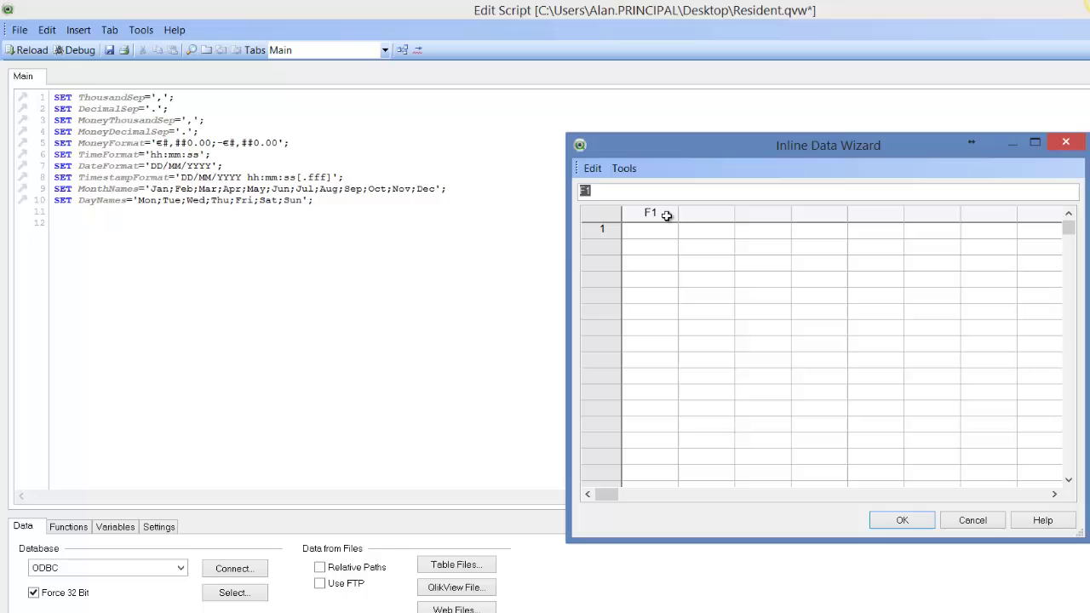
type("Customer")
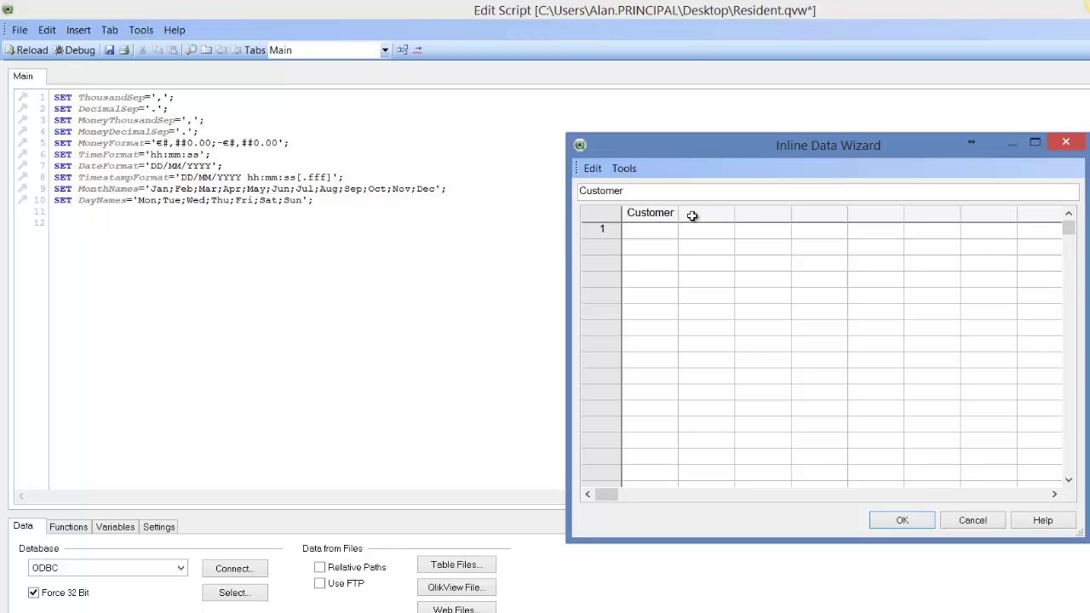
key("Return")
type("Sales")
Fill the Customer column with A, B, C, D repeated three times across 12 rows
left_click(637, 235)
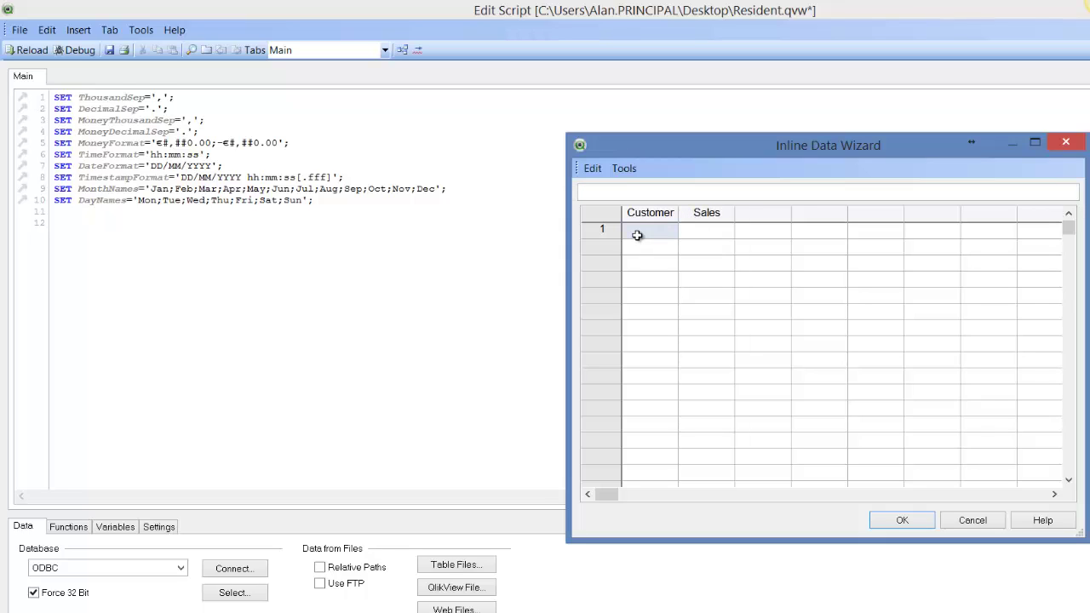
type("A")
key("Return")
type("B")
key("Return")
type("C")
key("Return")
type("D")
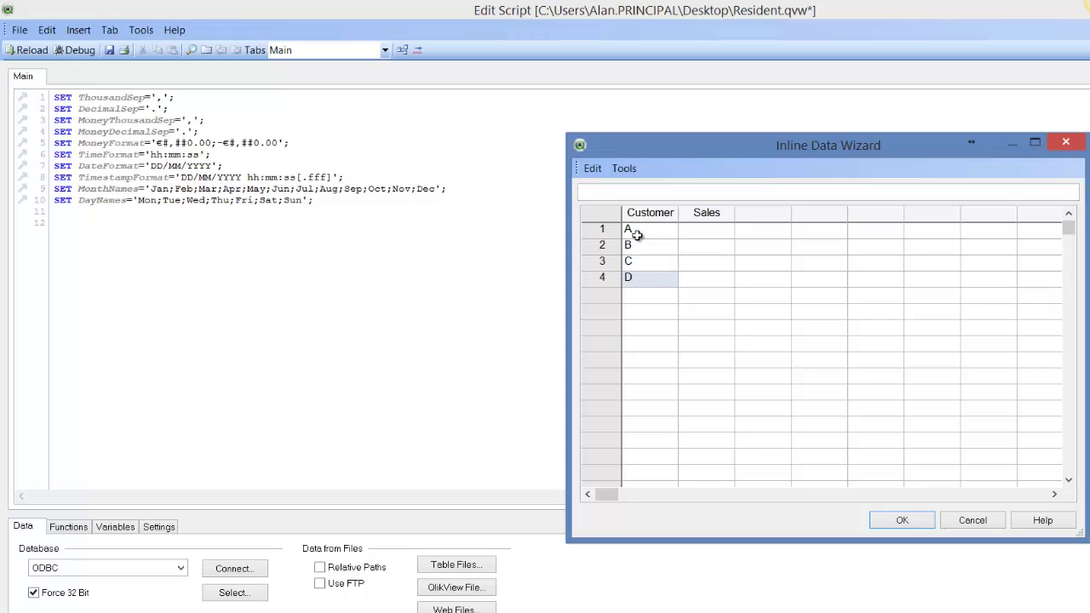
key("Return")
type("A")
key("Return")
type("B")
key("Return")
type("C")
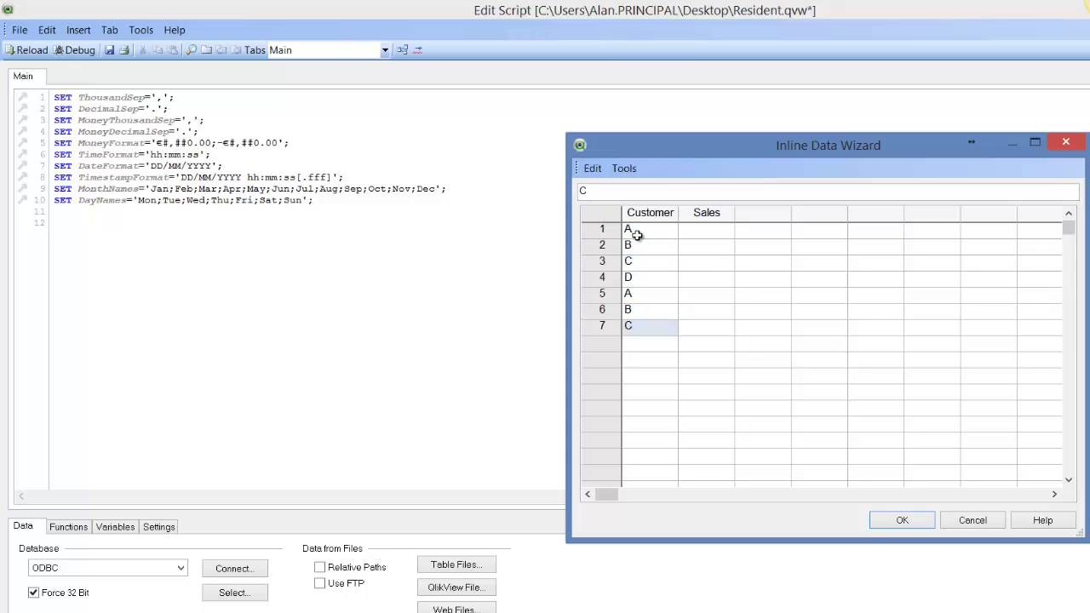
key("Return")
type("D")
key("Return")
type("A")
key("Return")
type("B")
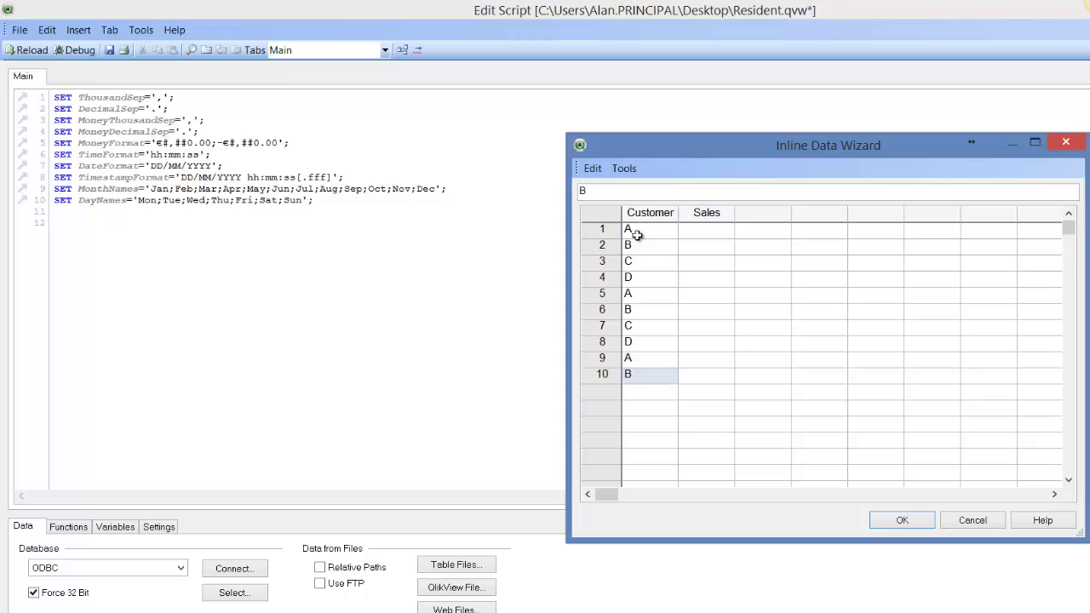
key("Return")
type("C")
key("Return")
type("D")
key("Return")
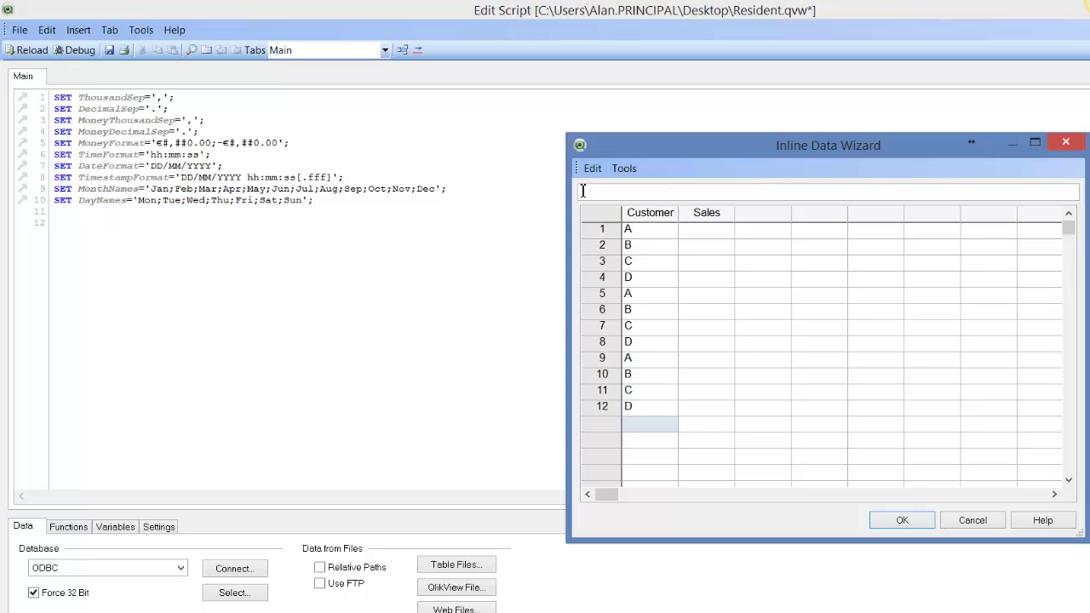
Fill the Sales column with 100, 200, 300 up to 1200 in steps of 100
left_click(701, 221)
left_click(700, 234)
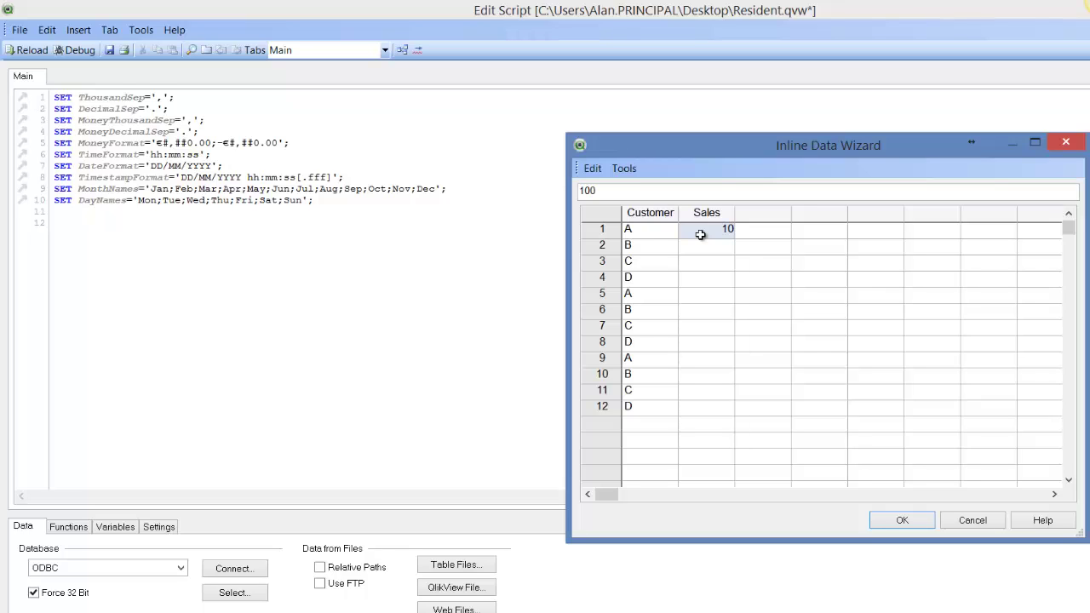
key("Return")
key("Return")
key("Up")
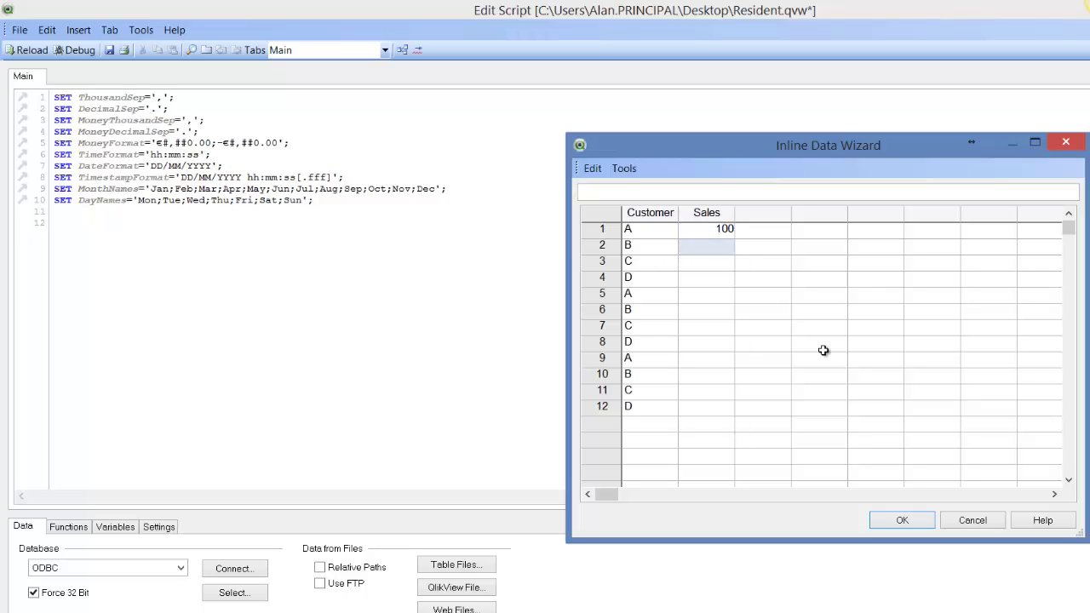
key("Return")
type("30")
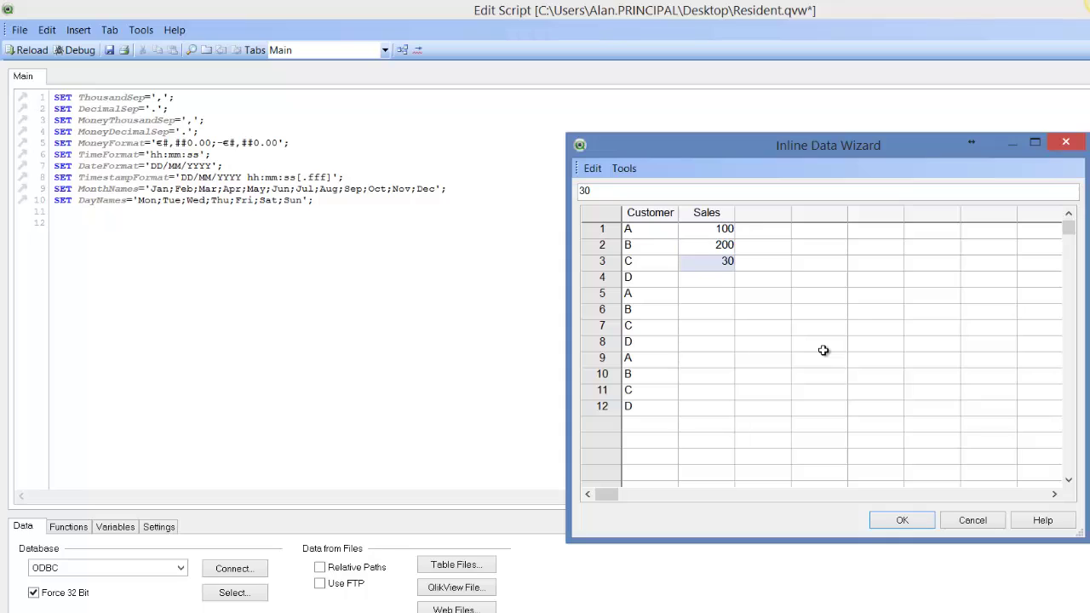
type("0")
key("Return")
key("Return")
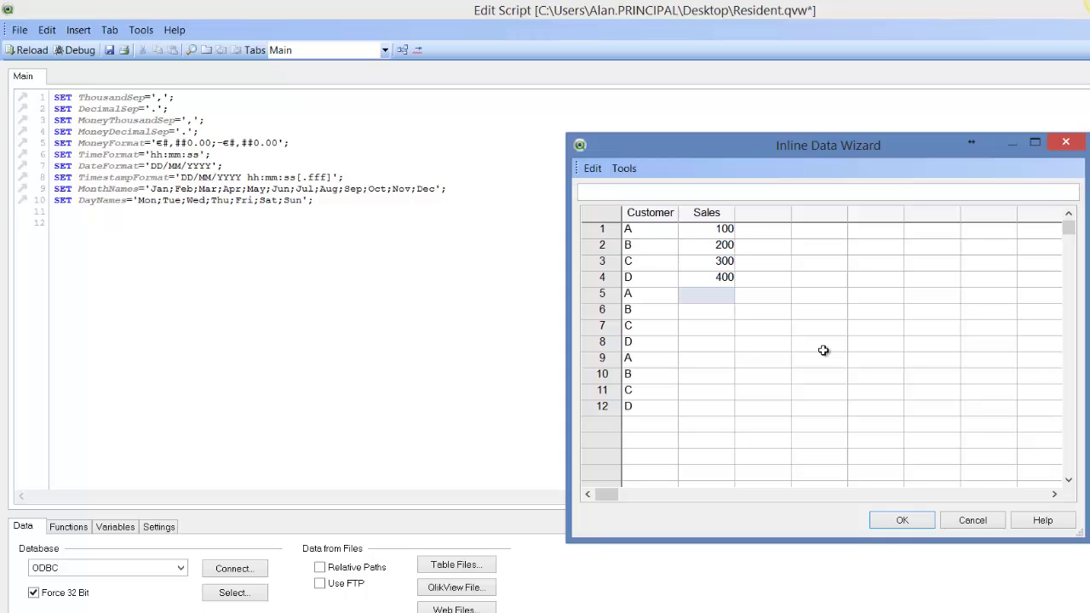
type("500")
key("Return")
type("600")
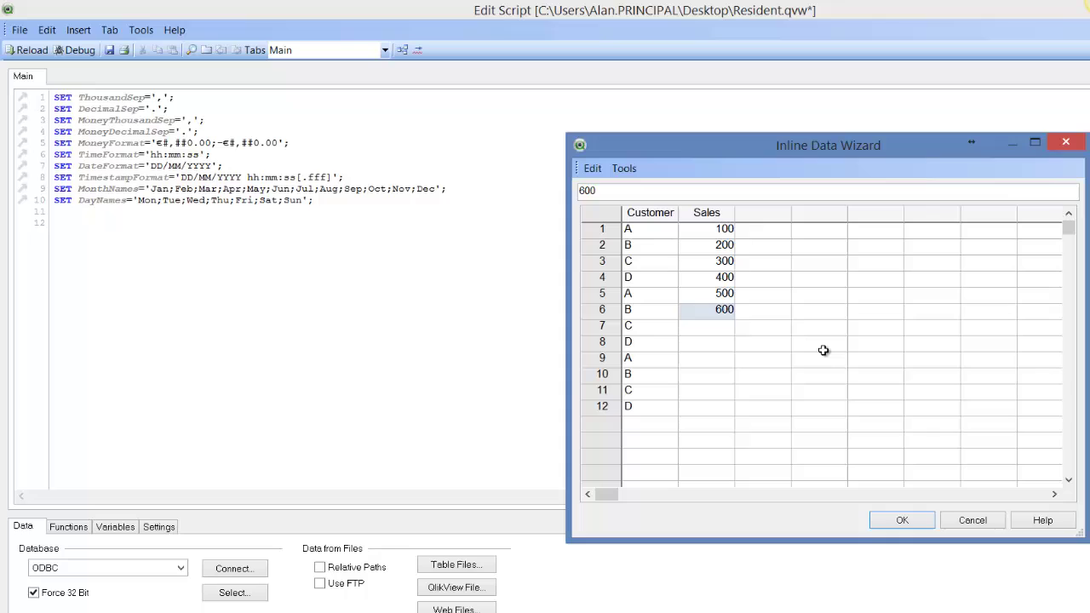
key("Return")
type("7000")
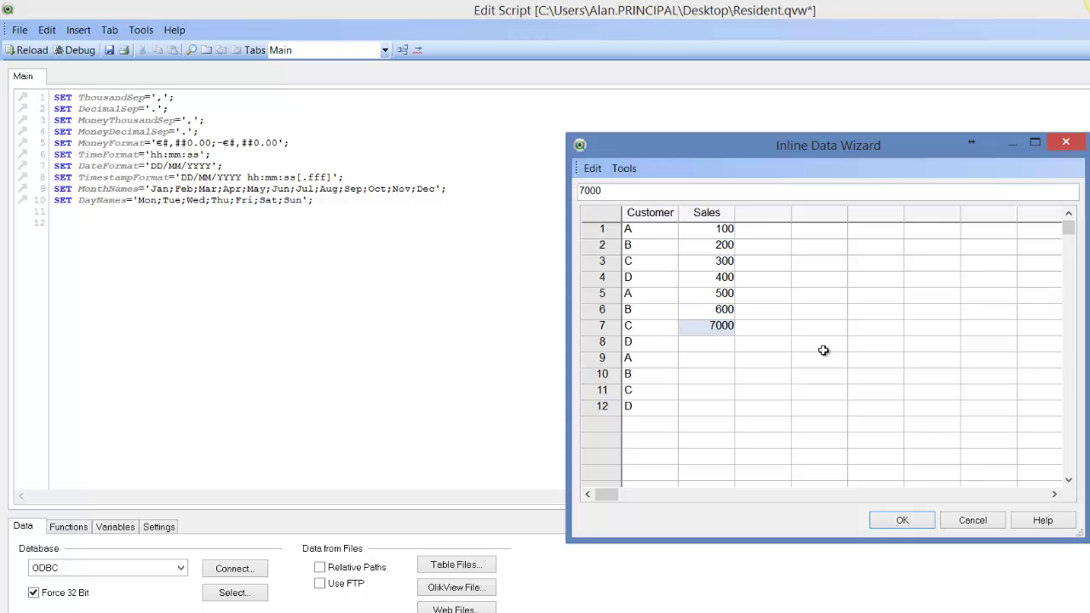
key("BackSpace")
key("Return")
type("800")
key("Return")
type("900")
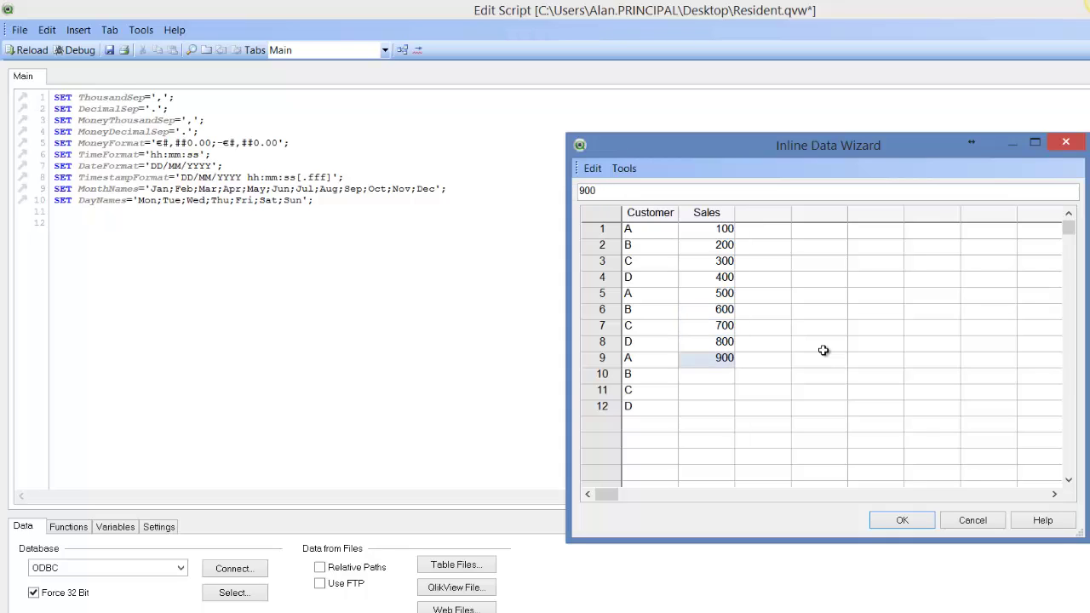
key("Return")
type("1000")
key("Return")
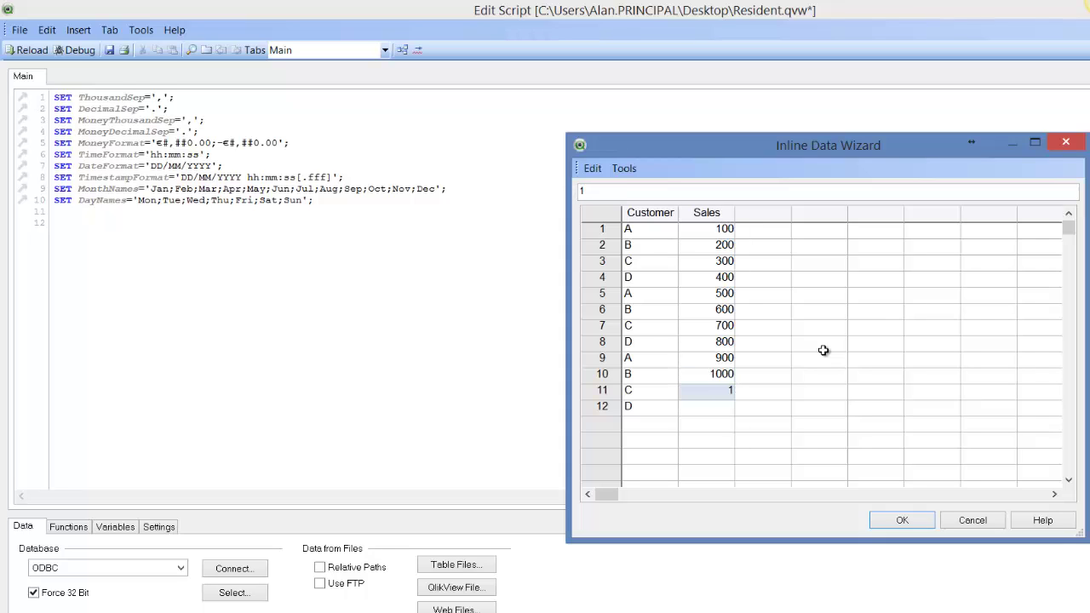
type("1100")
key("Return")
type("1200")
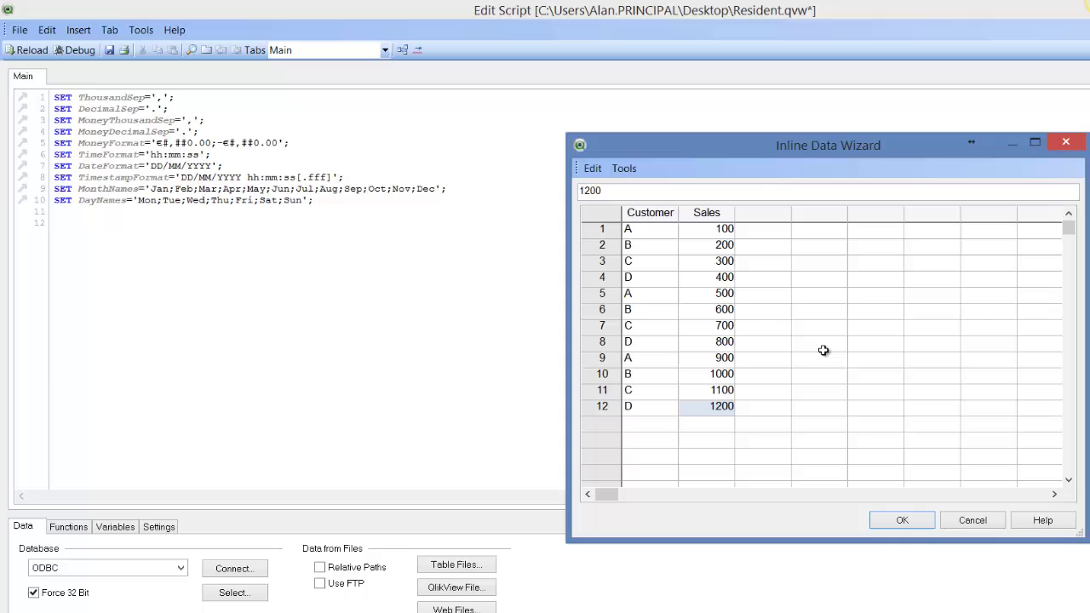
Insert the inline table into the script and label it 'AllData:' on the line above
left_click(903, 521)
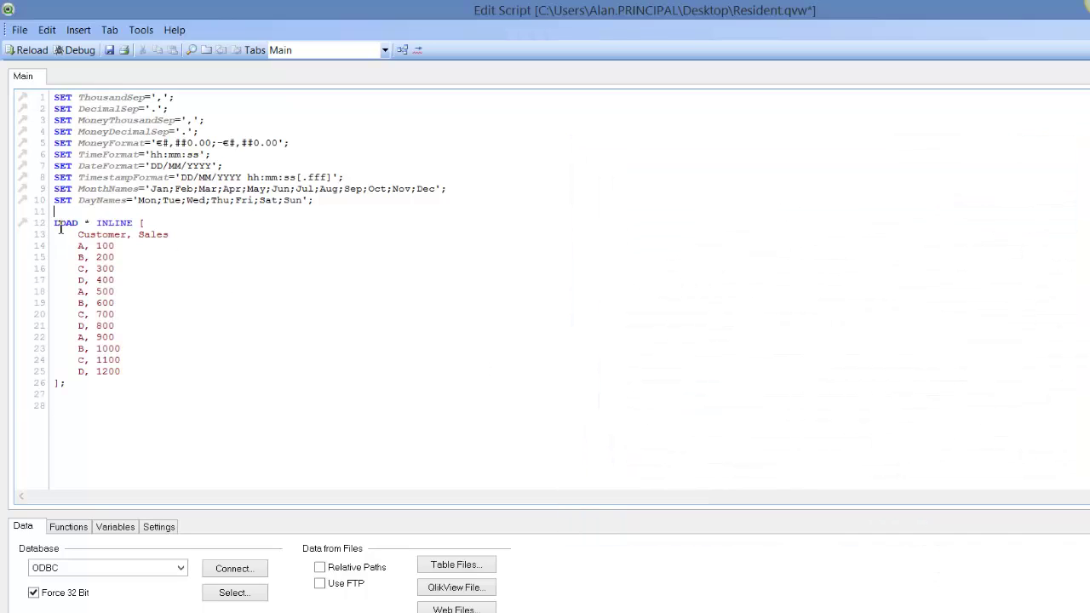
key("Return")
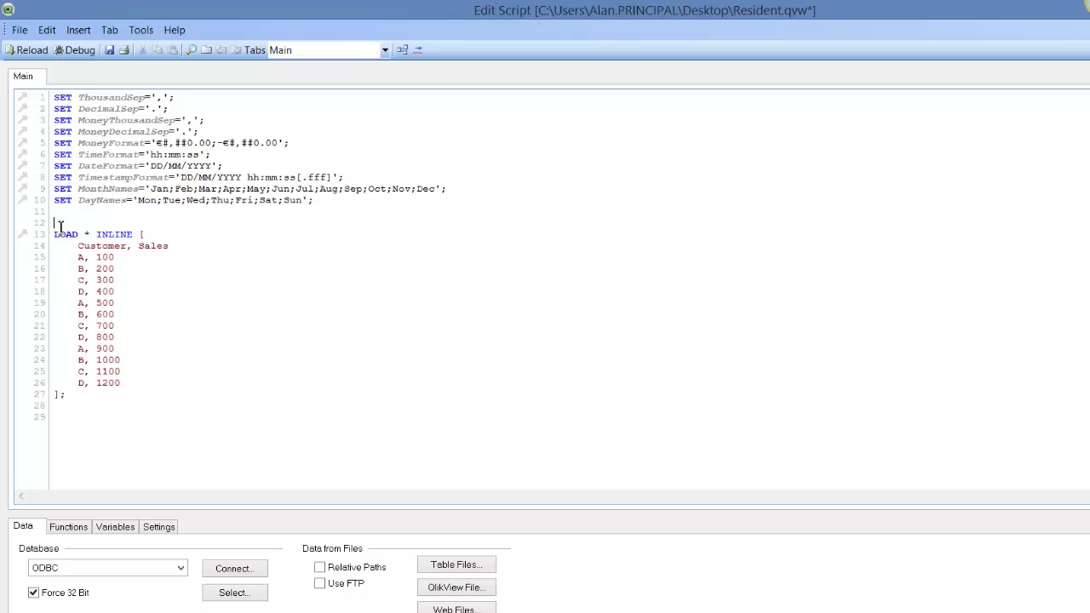
type("AllData:")
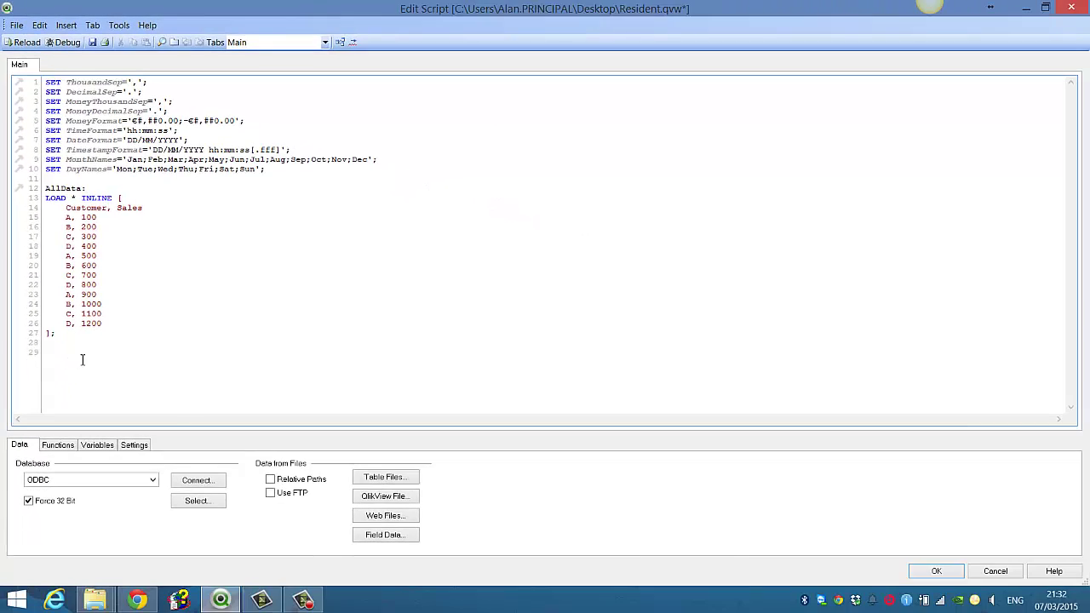
Reload, add all fields as list boxes, and place Customer and Sales side by side
key("ctrl+r")
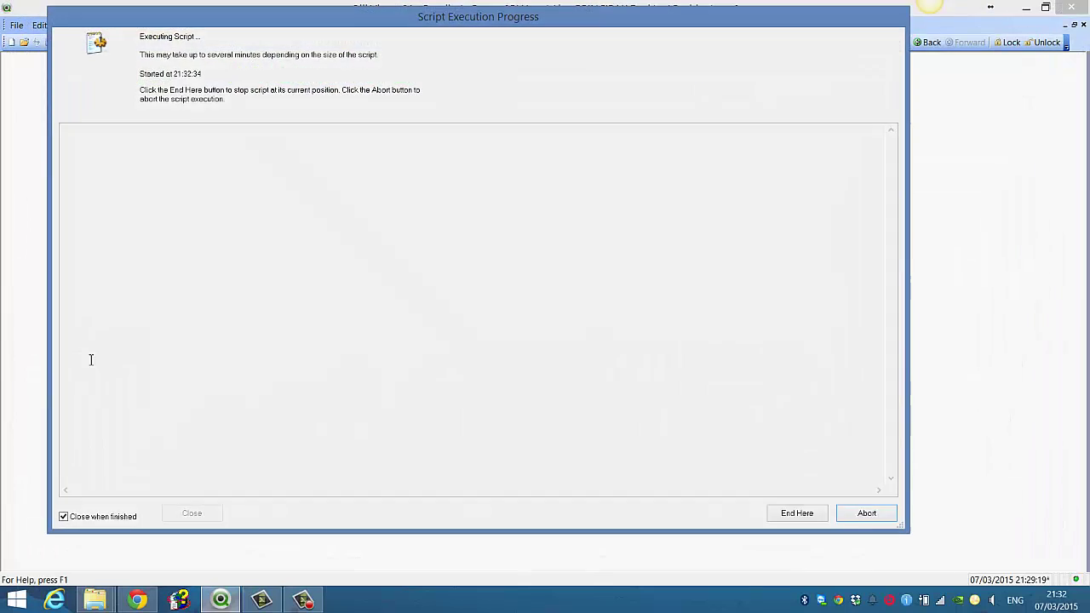
left_click(538, 213)
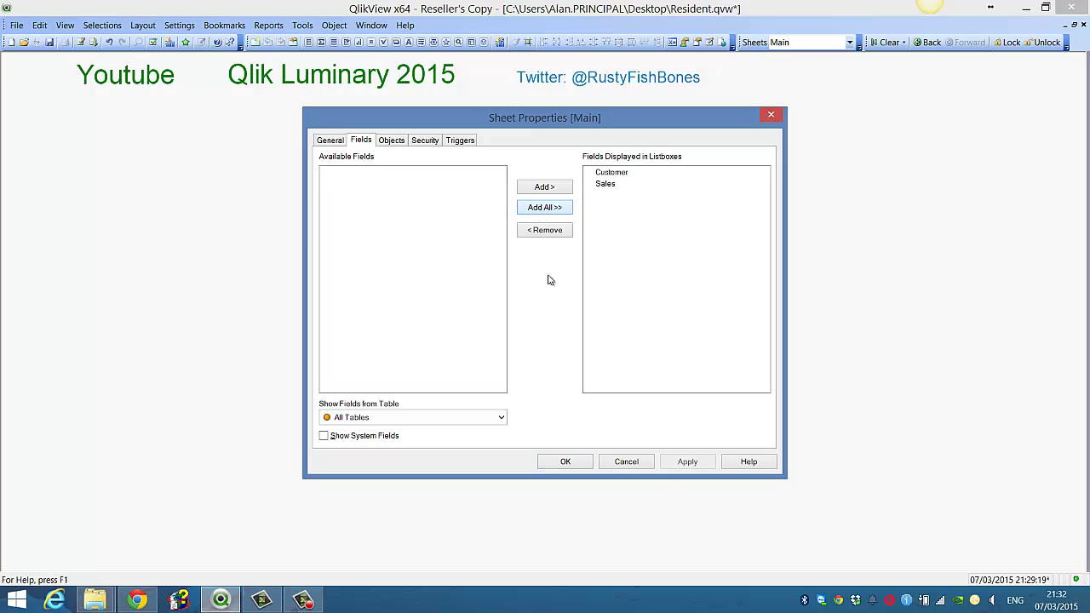
left_click(565, 460)
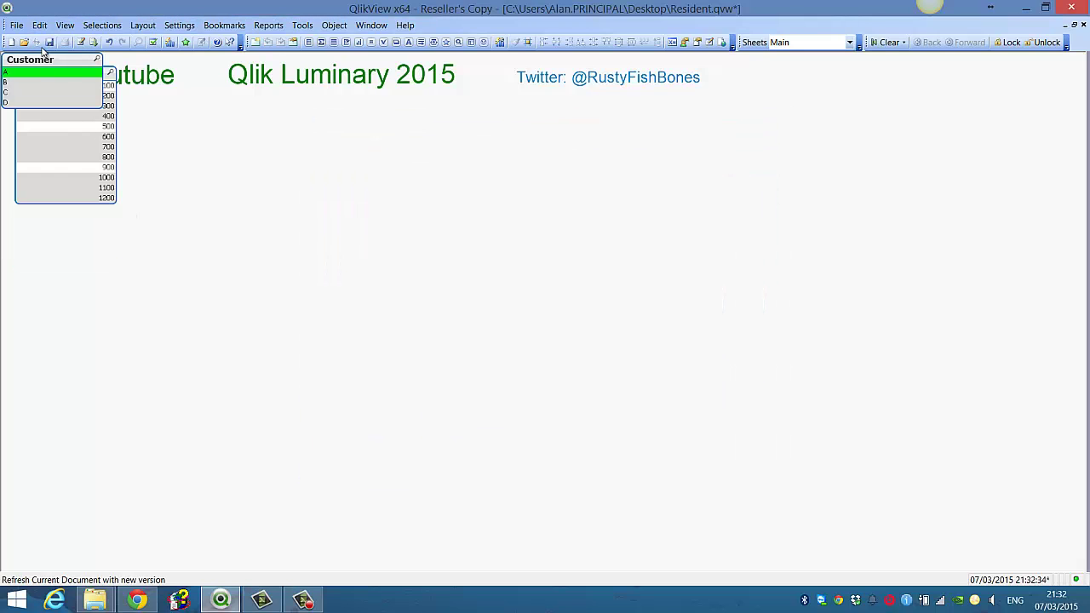
left_click_drag(55, 69, 213, 196)
left_click_drag(85, 79, 396, 217)
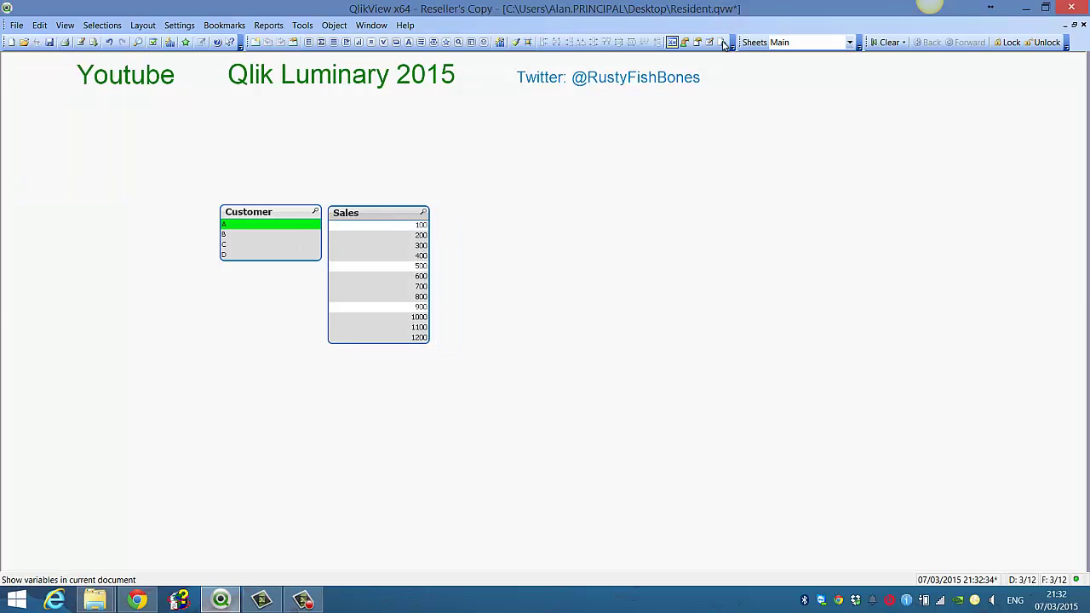
Clear selections and test by selecting customers A, B, C, D, then A again
left_click(884, 41)
left_click(254, 225)
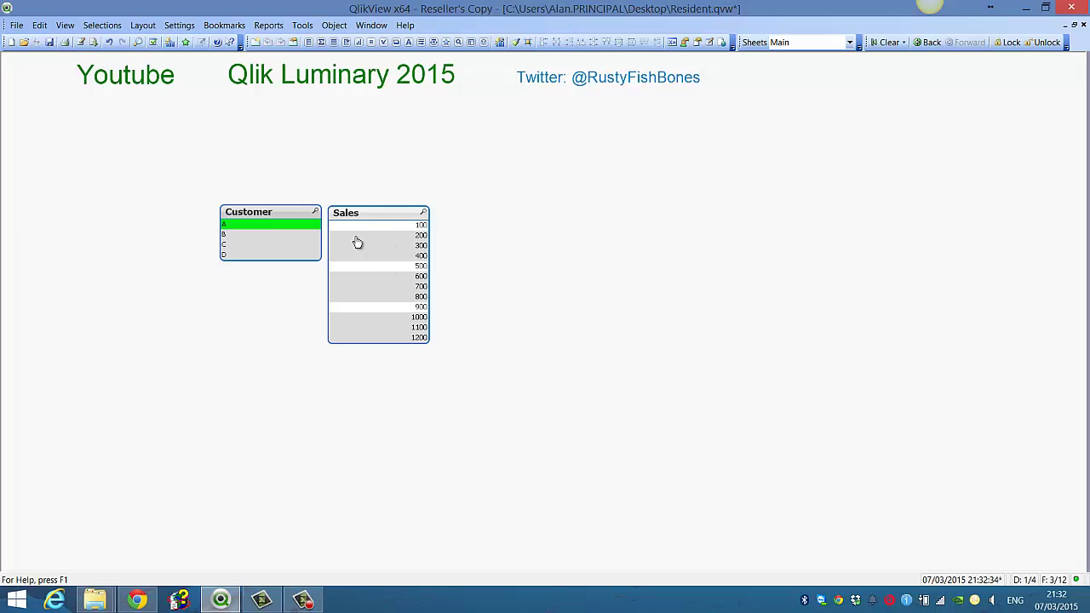
left_click(246, 235)
left_click(250, 246)
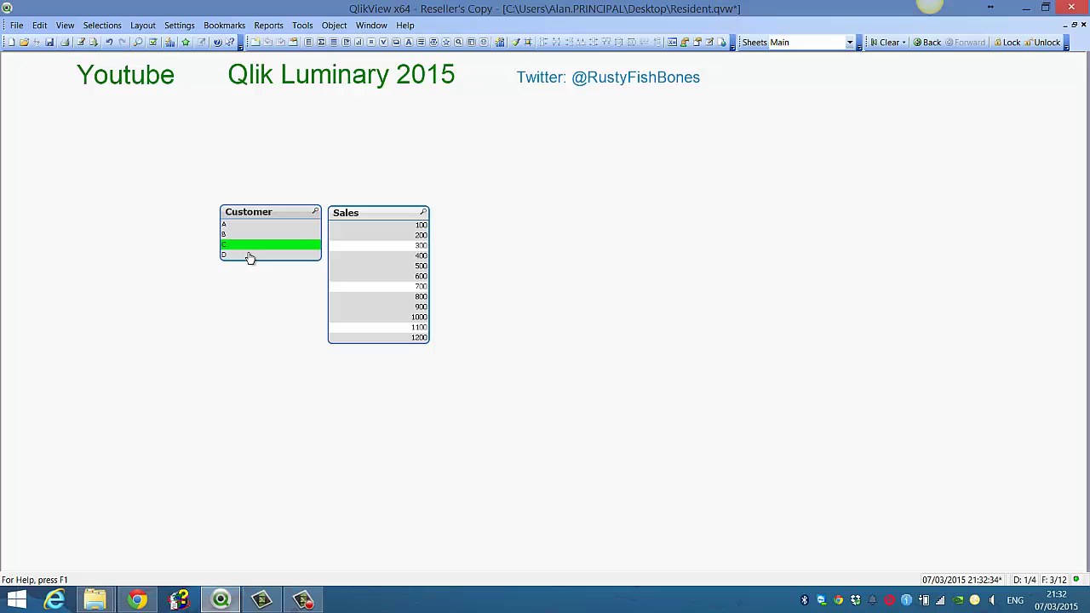
left_click(250, 254)
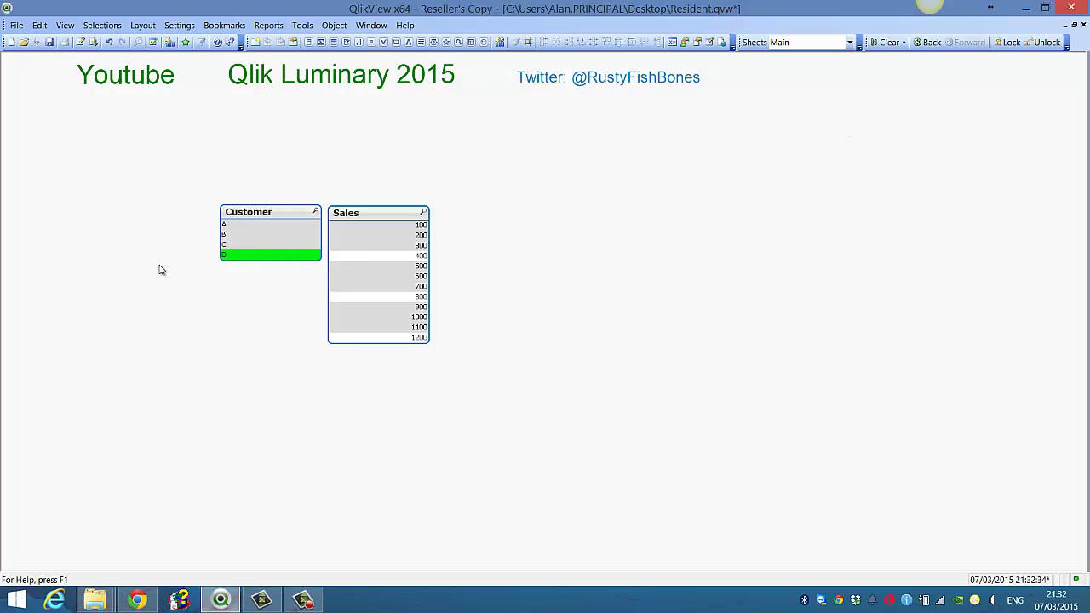
left_click(245, 224)
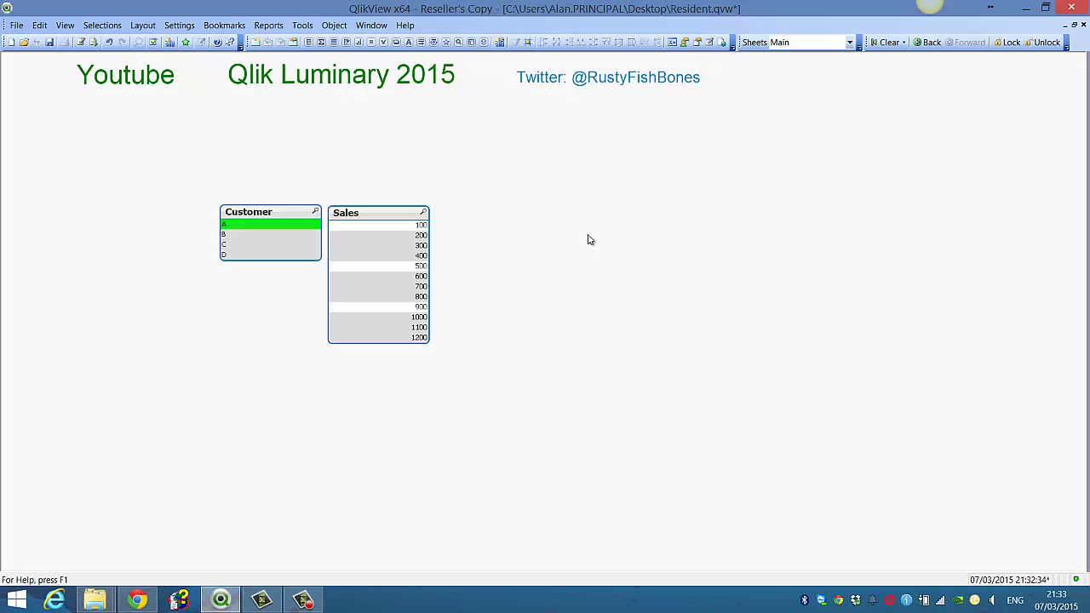
In the script, add 'Resident:' with LOAD Customer, SUM(Sales) as TotalSales
key("ctrl+e")
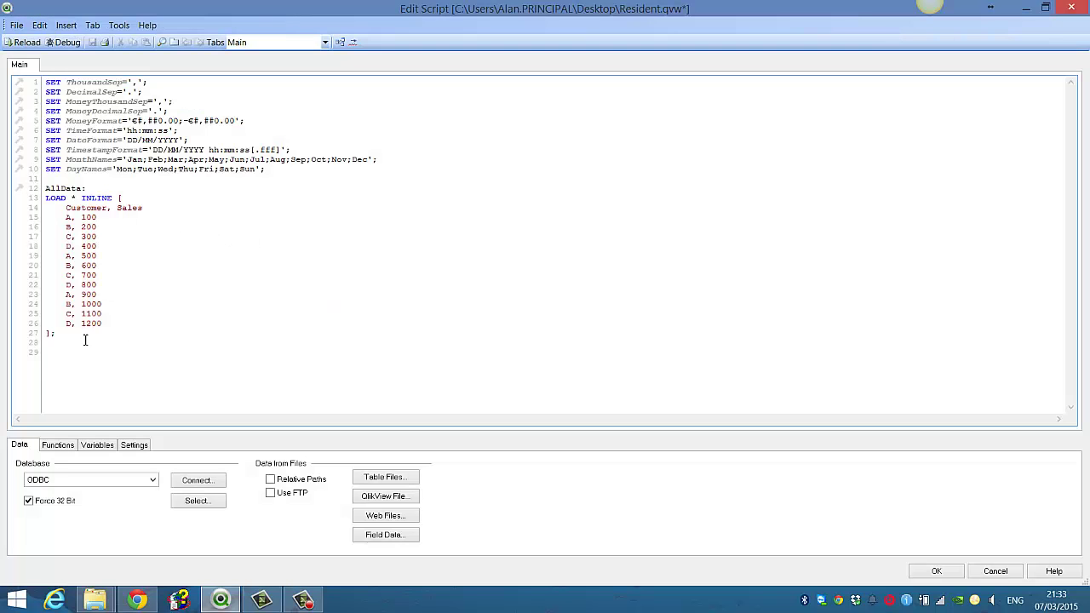
key("Return")
key("Return")
type("Resident:")
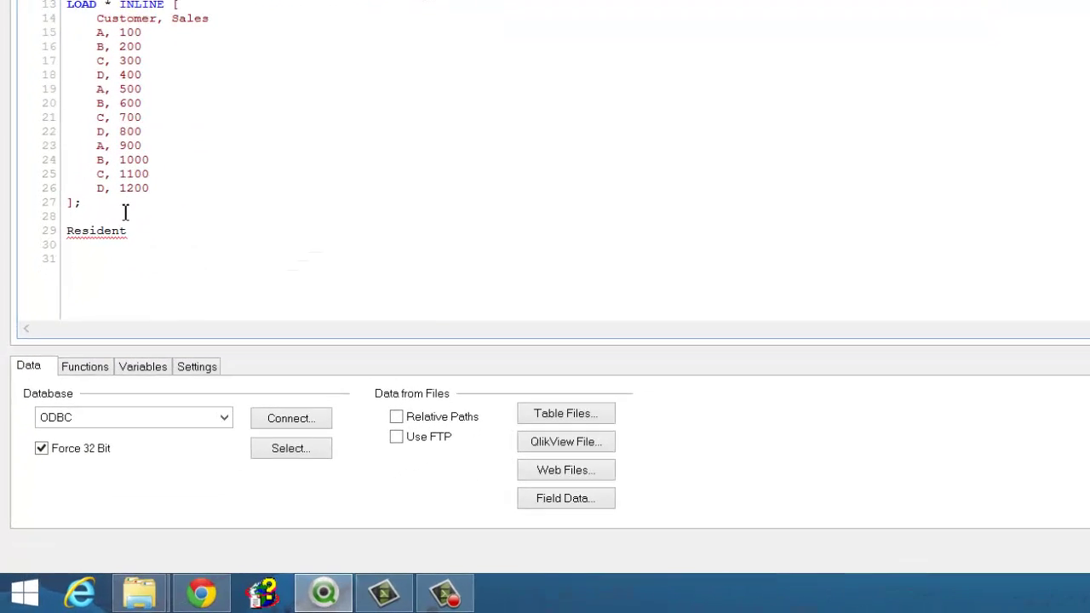
key("Return")
type("lo")
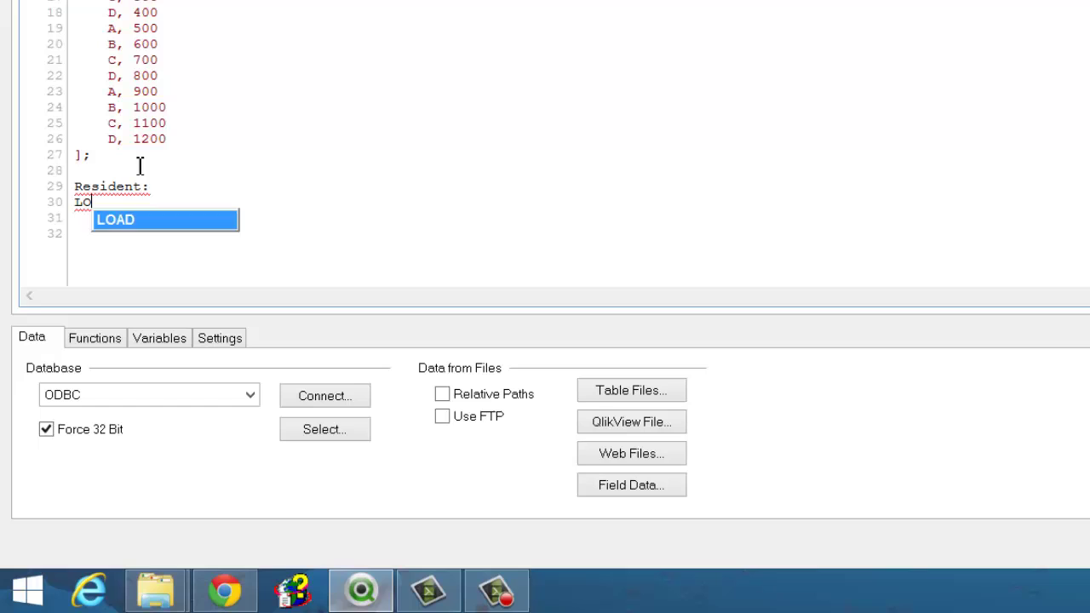
key("Return")
type("Cus")
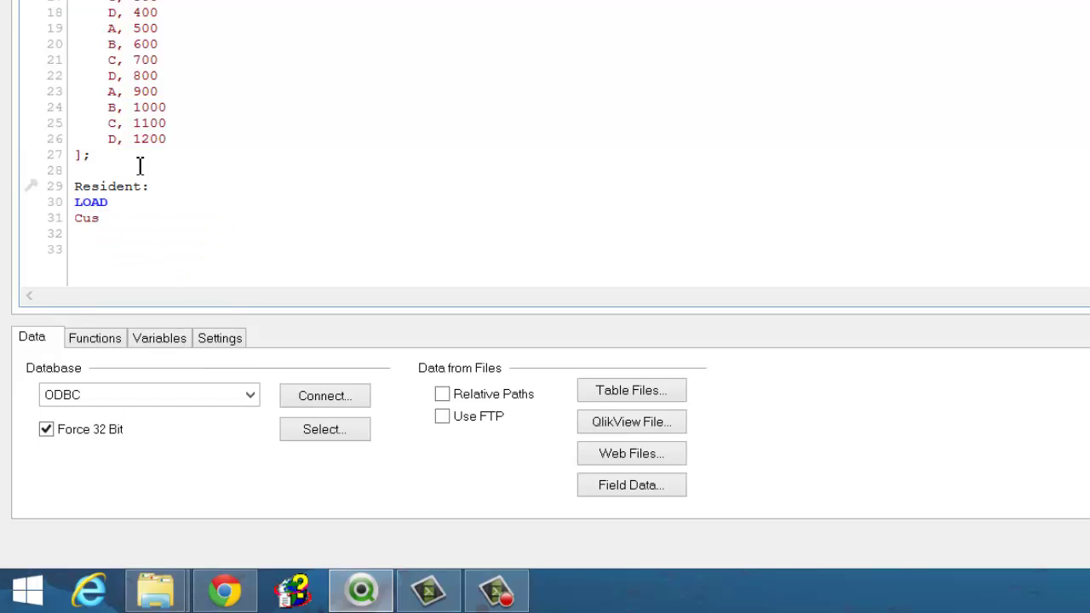
type("tomer, ")
type("SU")
type("M")
type("(")
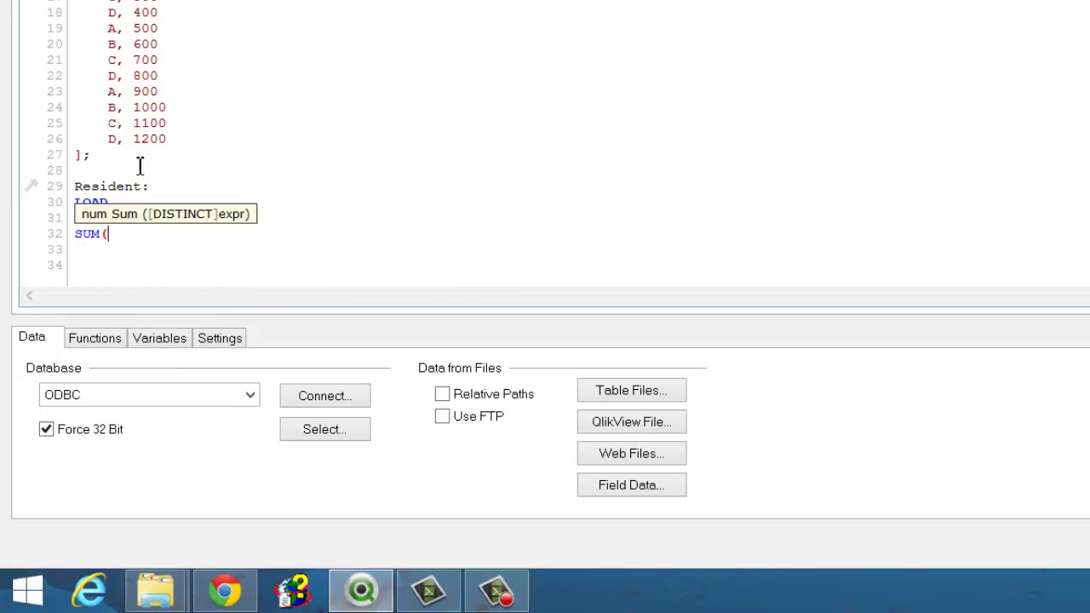
type("Sales)")
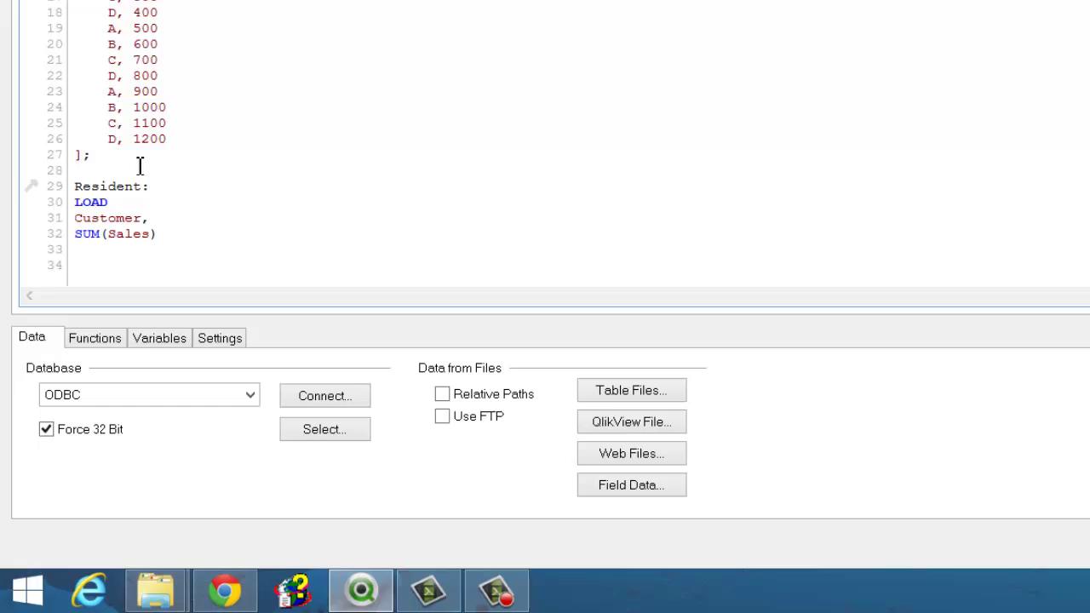
type(" as TotalSales")
key("Return")
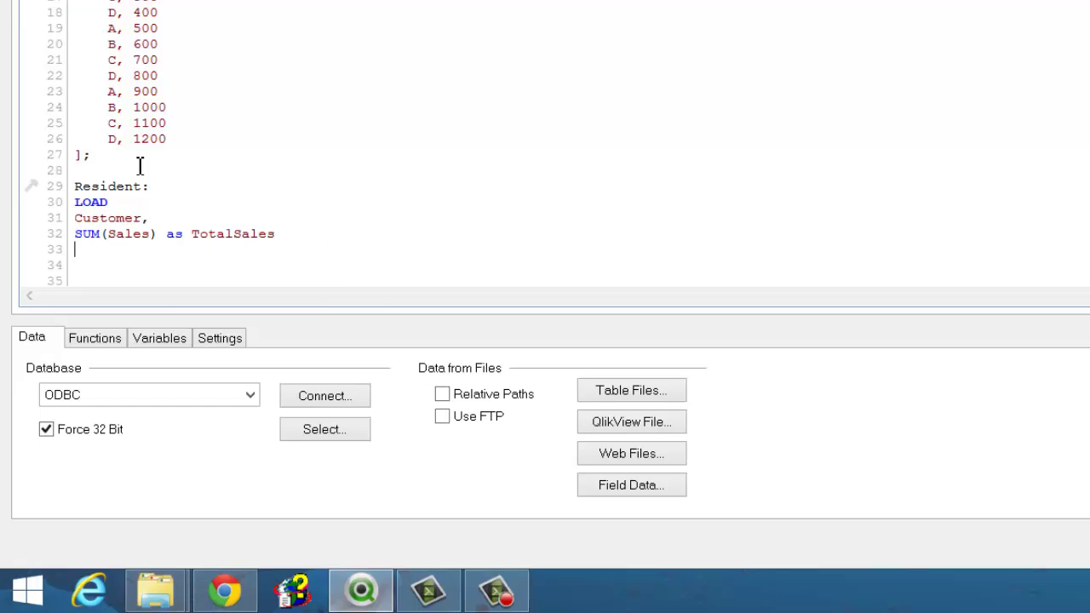
Finish the load with RESIDENT AllData (pasted from line 12) and GROUP BY Customer
type("RESI")
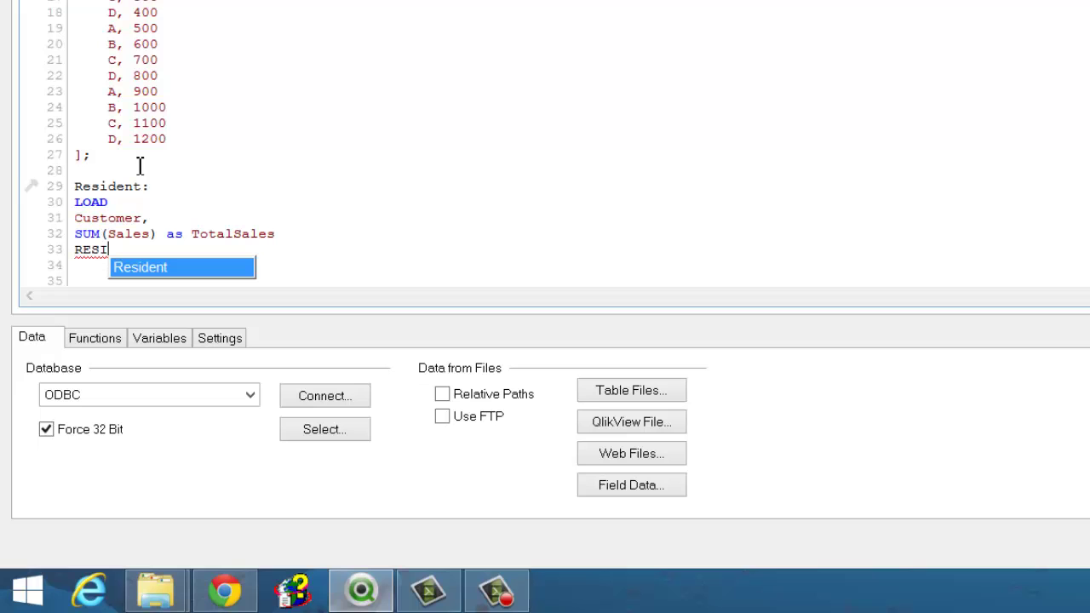
type("DENT")
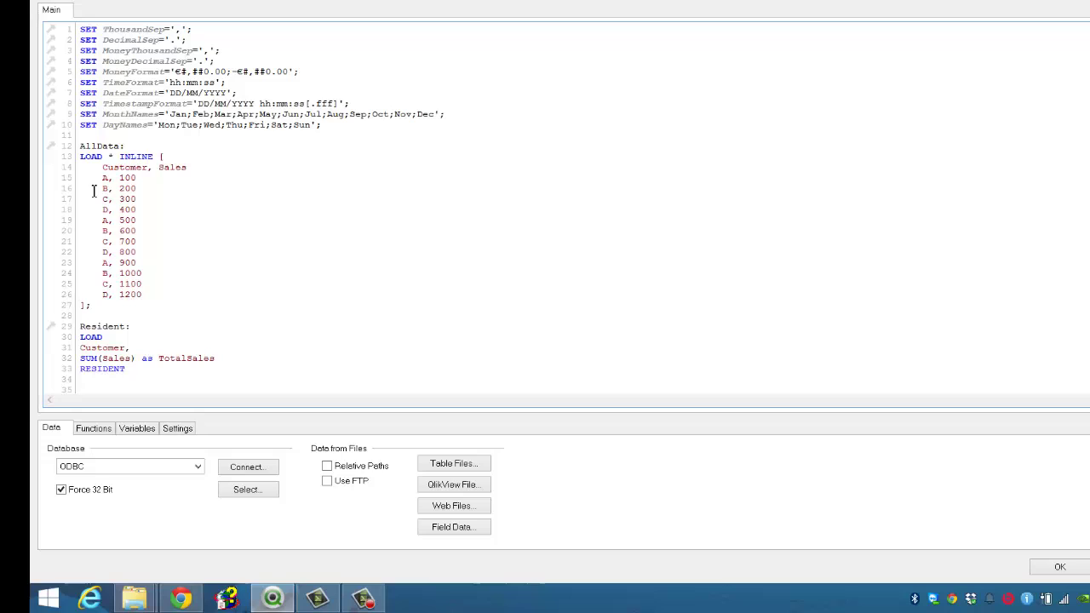
double_click(100, 147)
key("ctrl+c")
left_click(137, 369)
key("ctrl+v")
type("G")
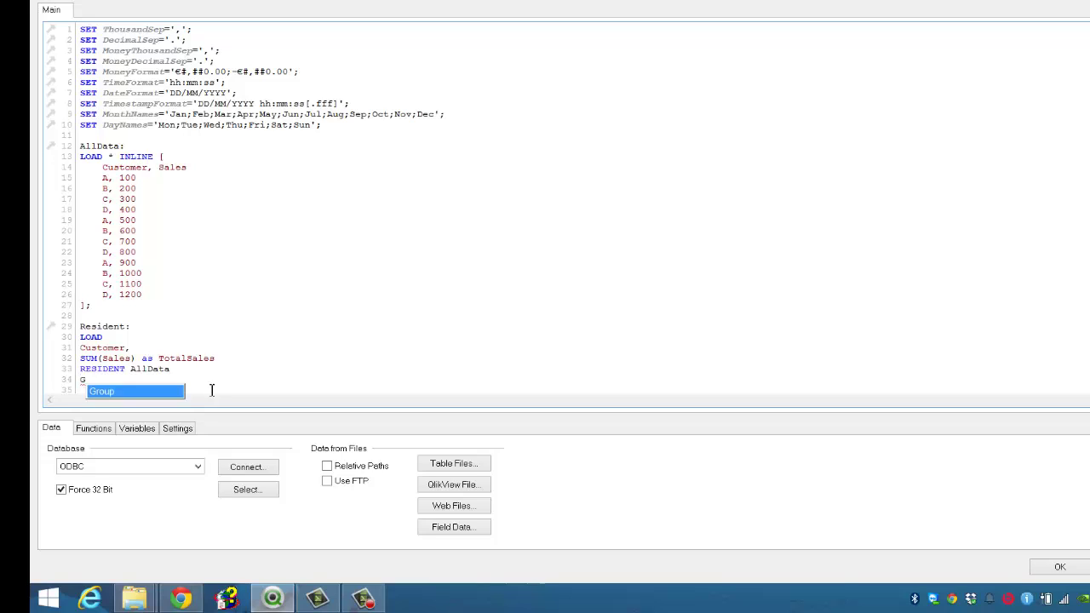
type("ROUP BY Customer;")
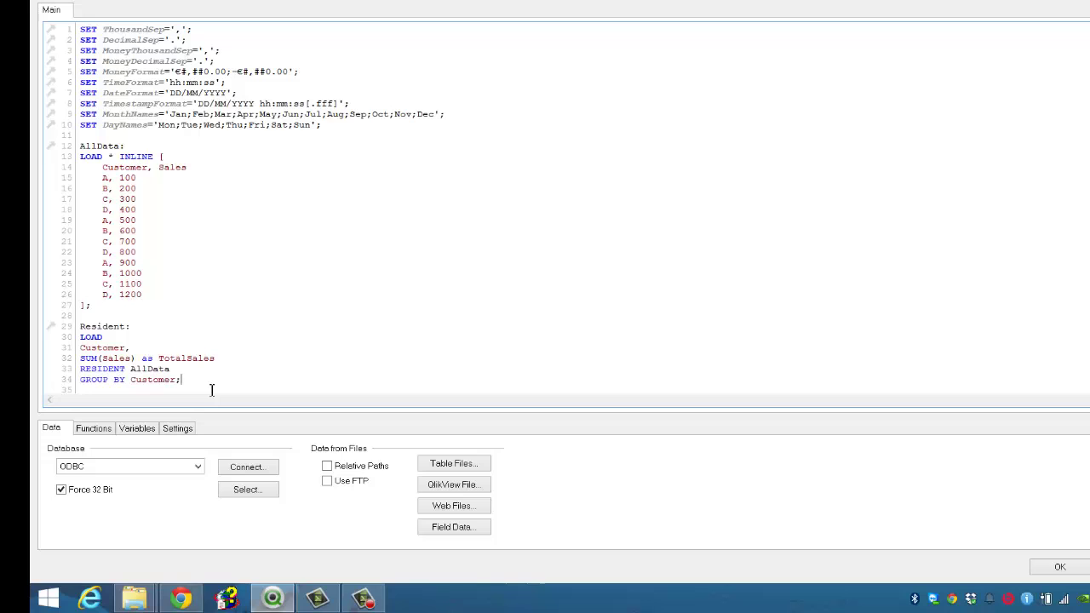
Reload, add a TotalSales list box right of Sales, and select customer B
key("ctrl+r")
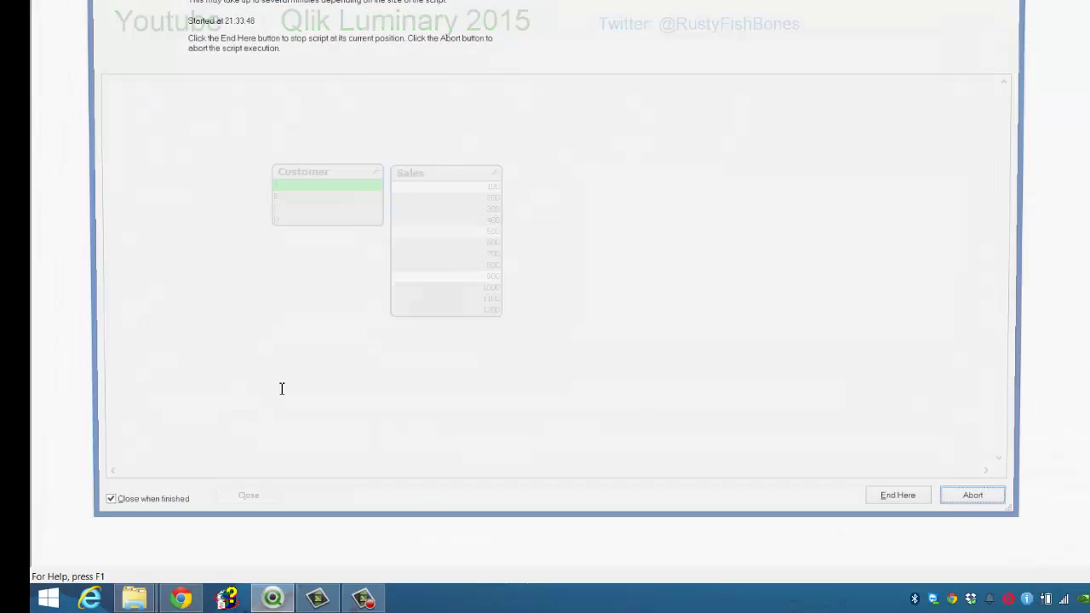
left_click(421, 132)
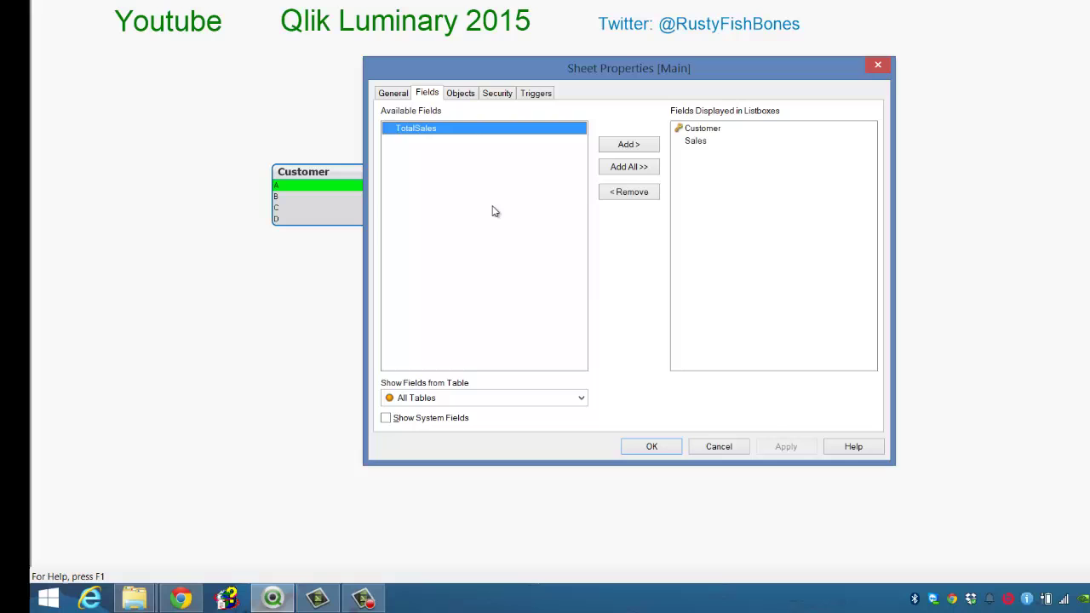
left_click(615, 146)
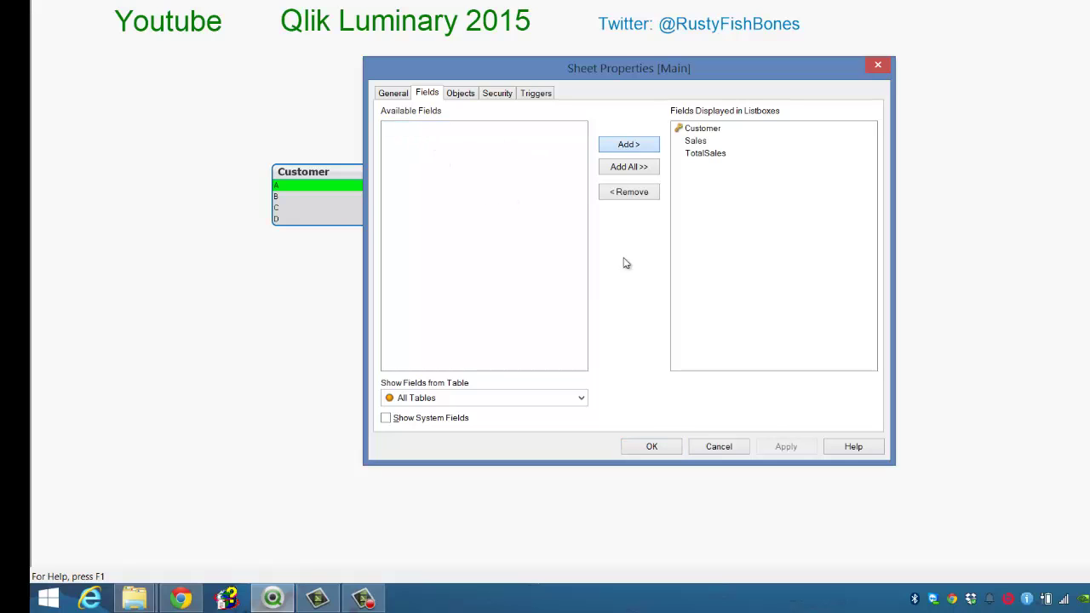
left_click(650, 446)
left_click_drag(281, 89, 562, 177)
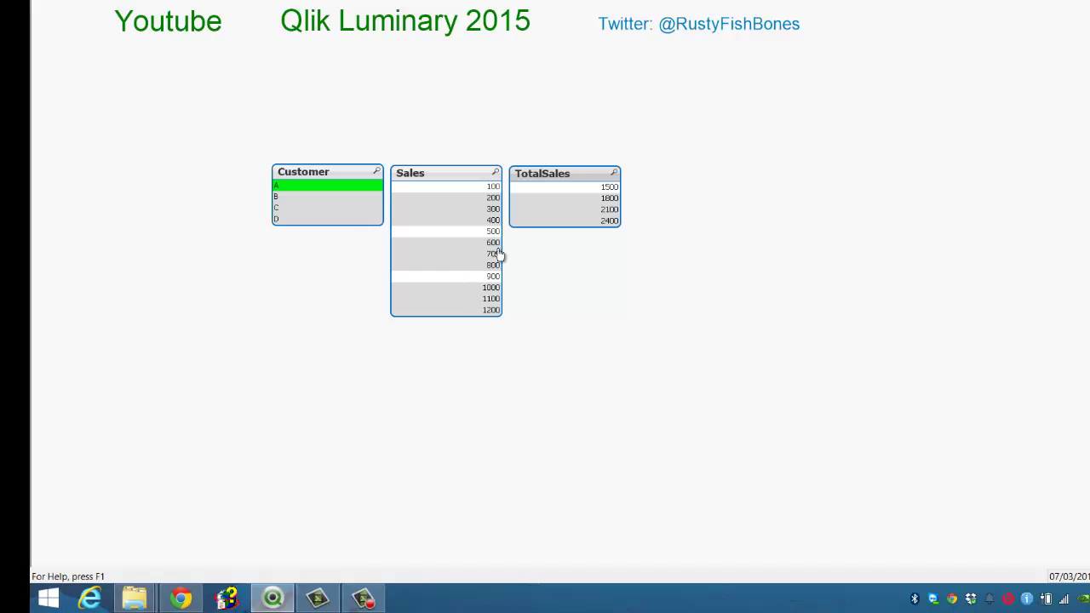
left_click(305, 197)
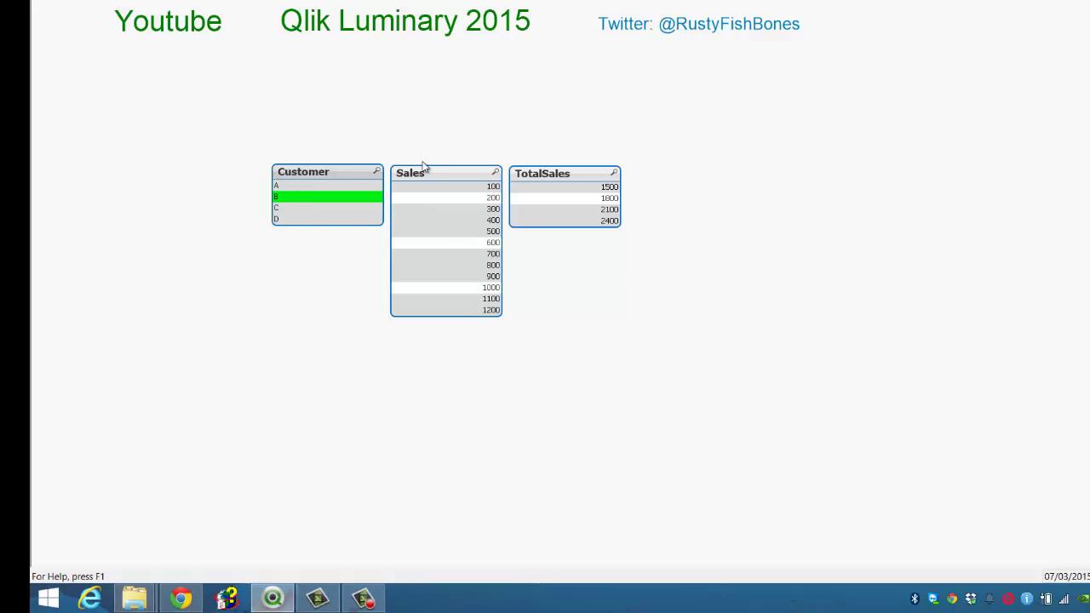
Move the Sales list box aside and remove it from the sheet
left_click_drag(427, 177, 835, 170)
right_click(834, 171)
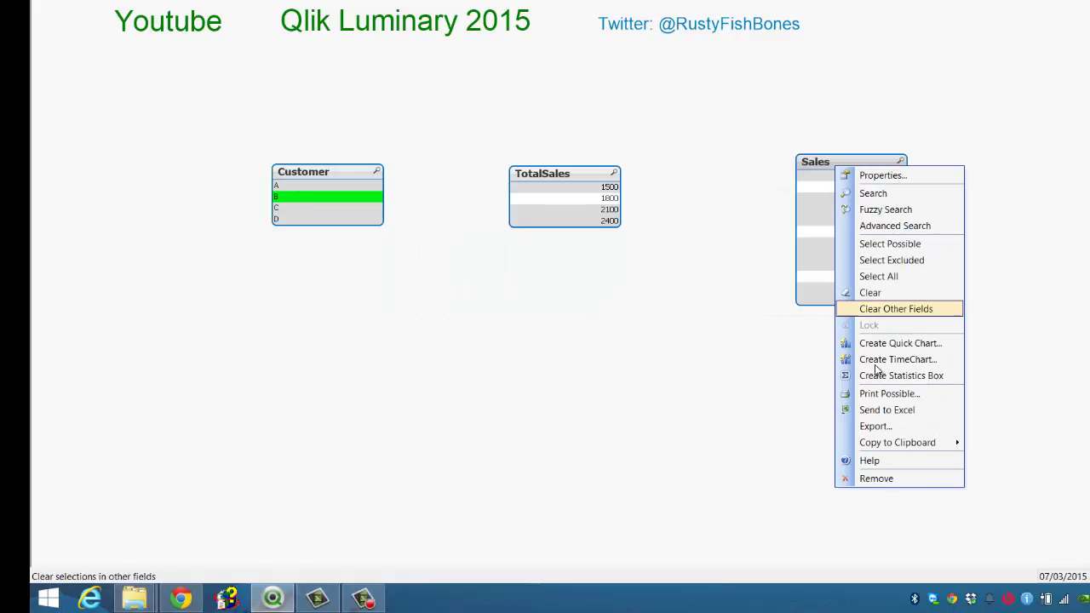
left_click(839, 477)
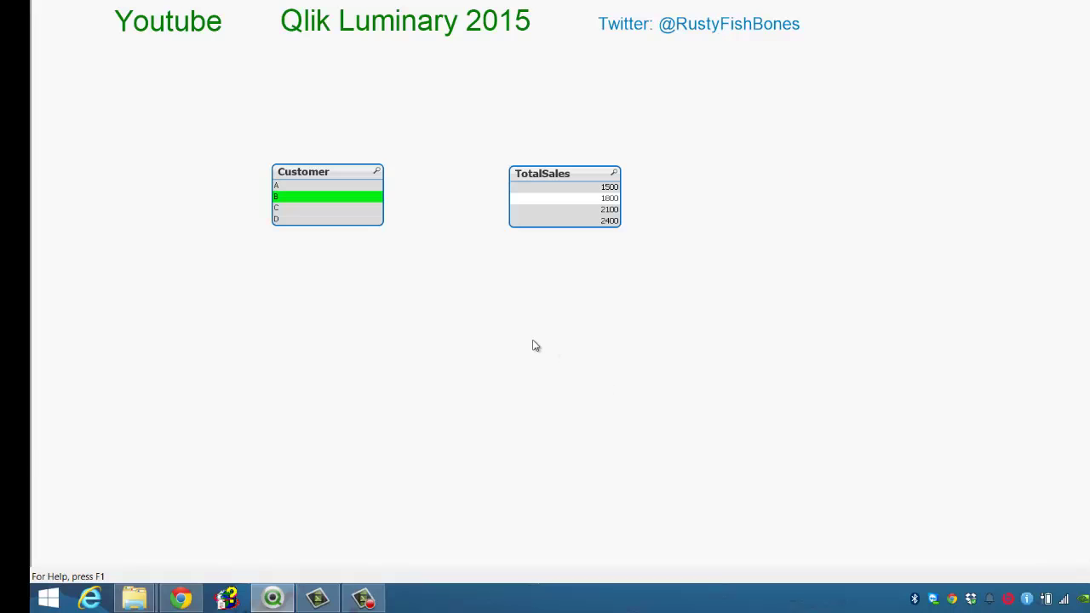
Append 'DROP TABLE AllData;' after the grouped load in the script
key("ctrl+e")
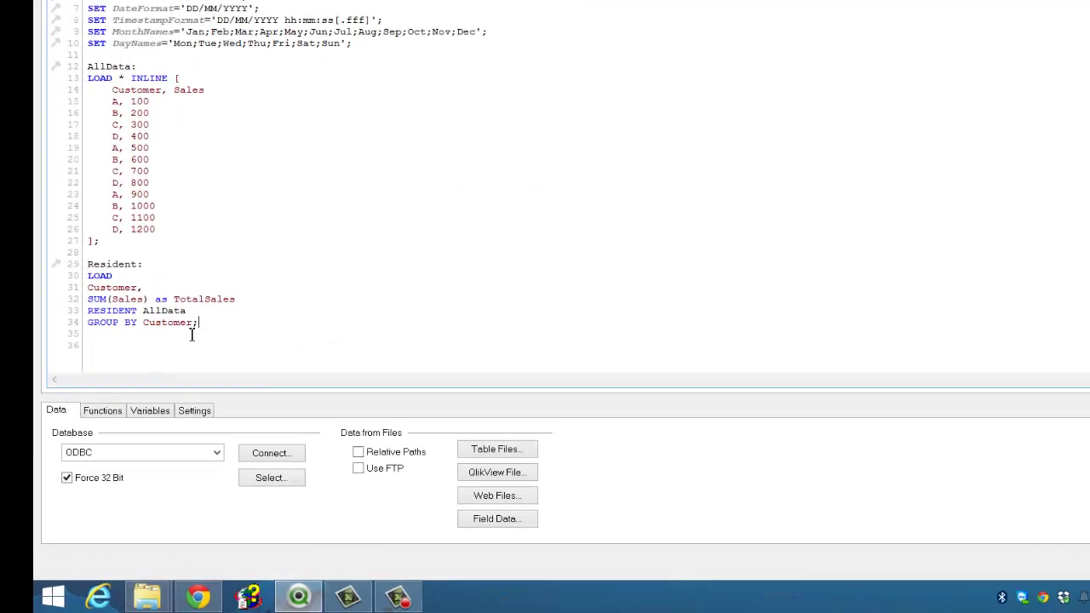
key("Return")
key("Return")
type("DROP TABLE ")
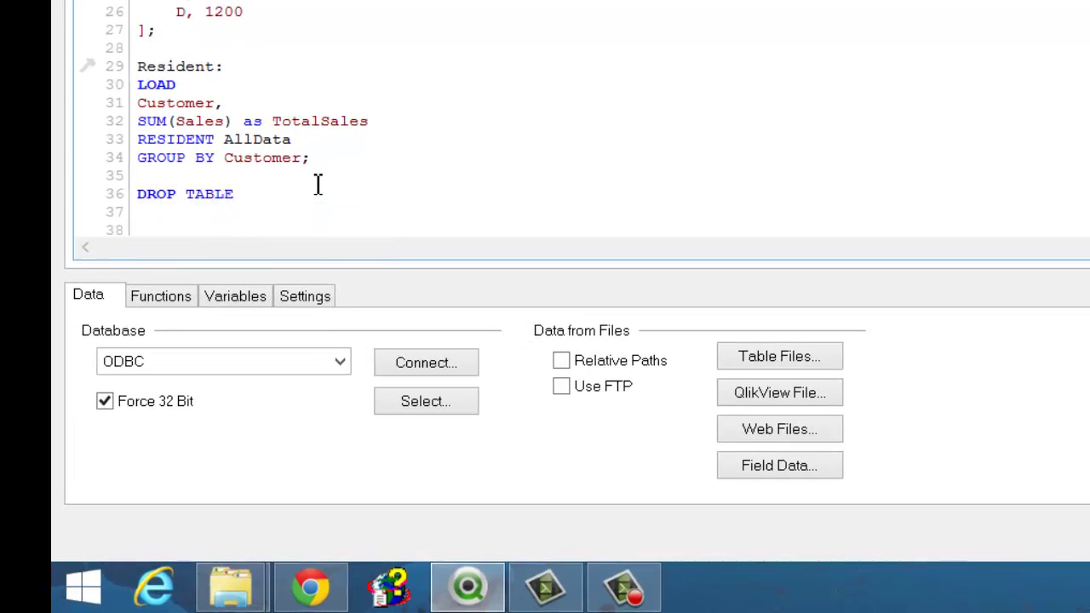
type("AllData;")
Reload, confirm the list box fields, and reposition the Customer list box
key("ctrl+r")
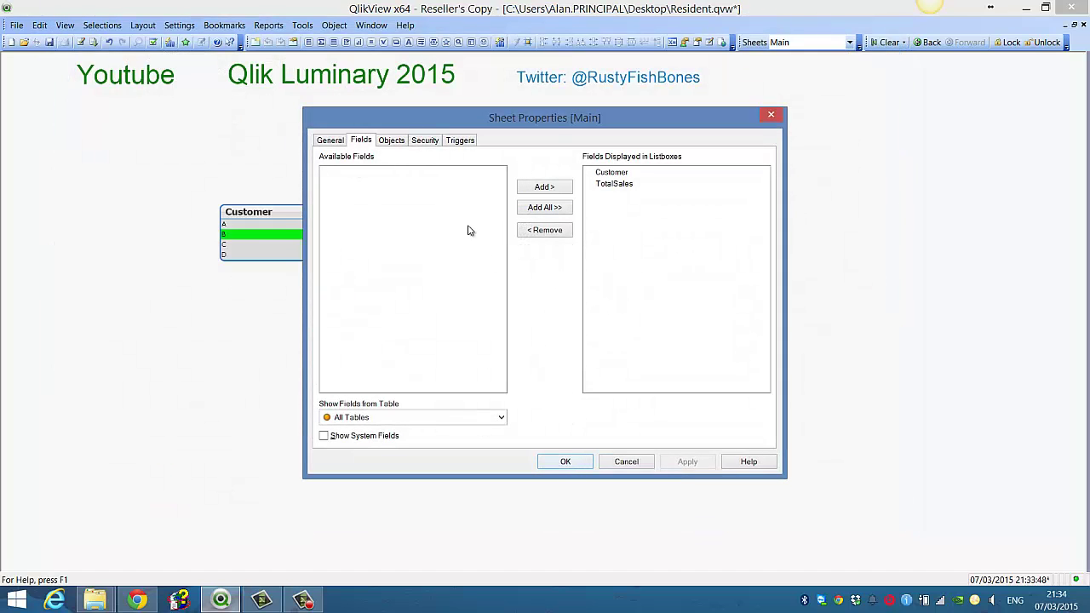
left_click(565, 461)
left_click_drag(278, 216, 363, 218)
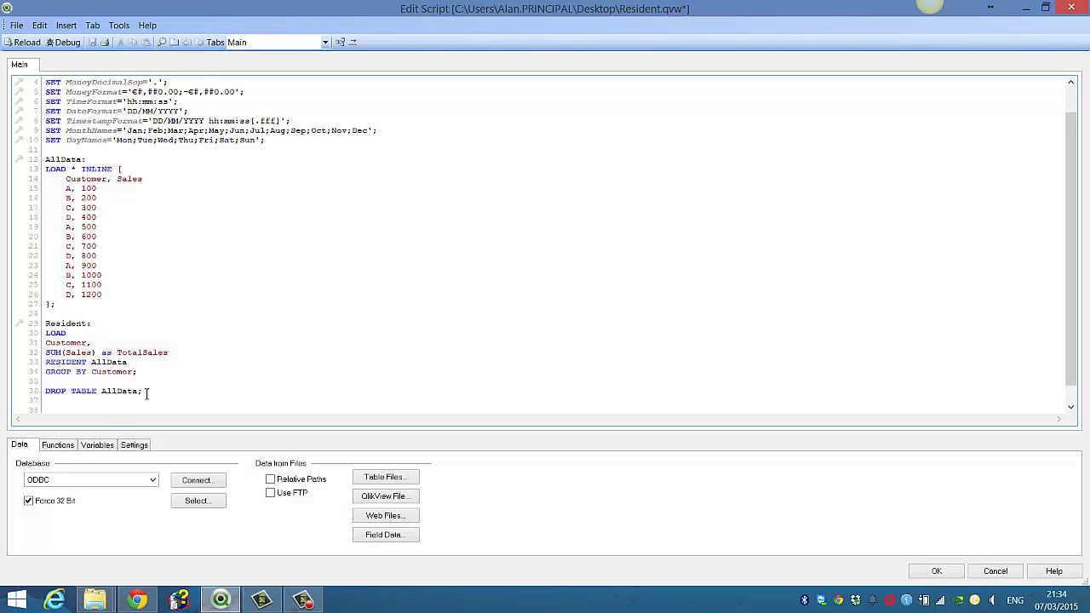
Delete the DROP TABLE AllData line, alias Customer AS TotalCustomer on line 31, and reload
left_click_drag(147, 393, 2, 396)
key("Delete")
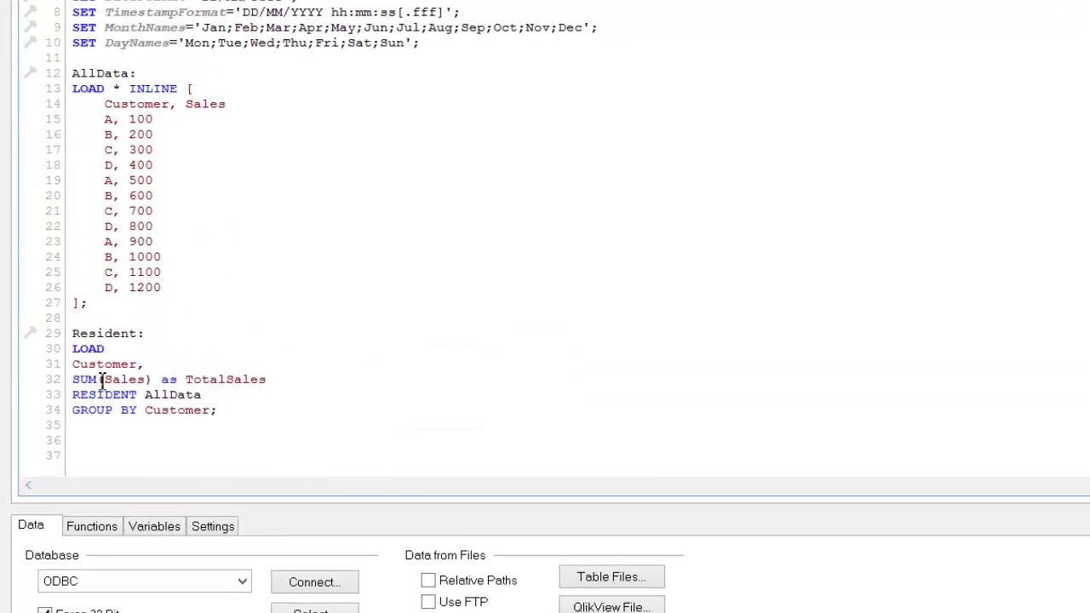
left_click(166, 372)
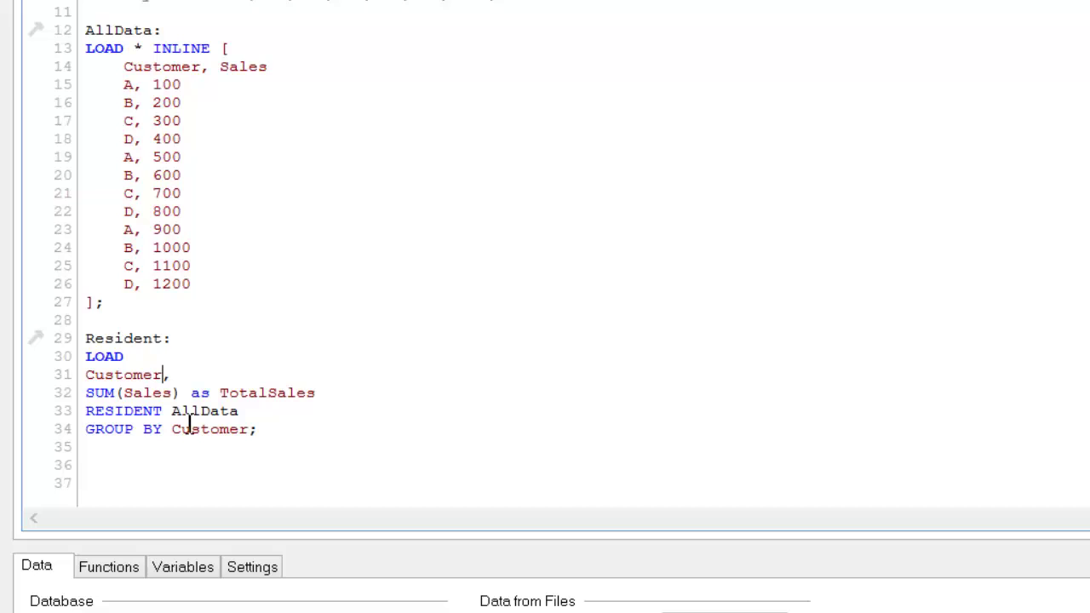
type("AS Total")
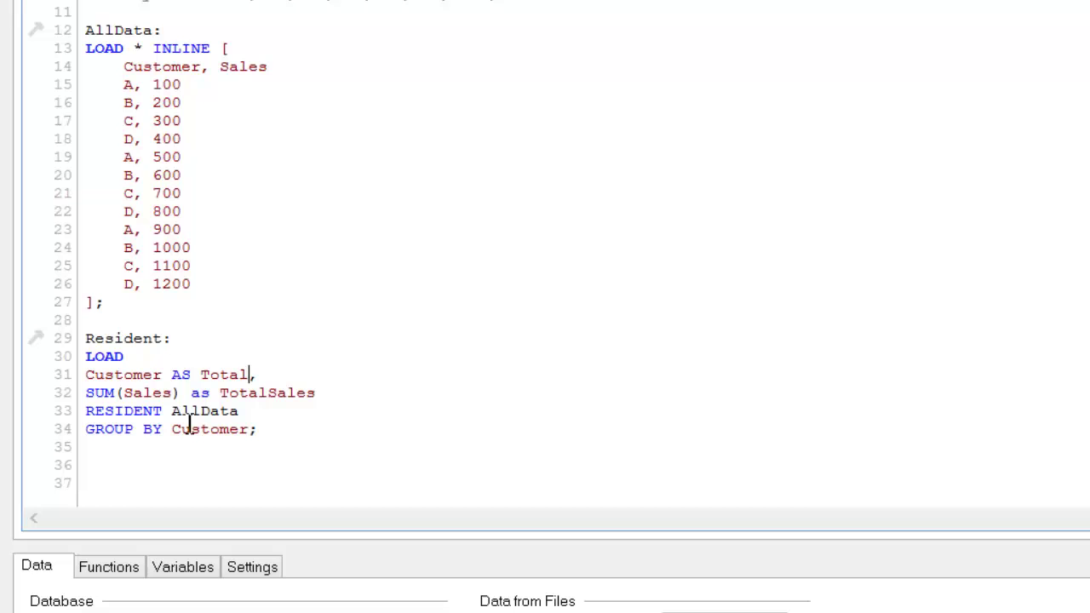
type("Customer")
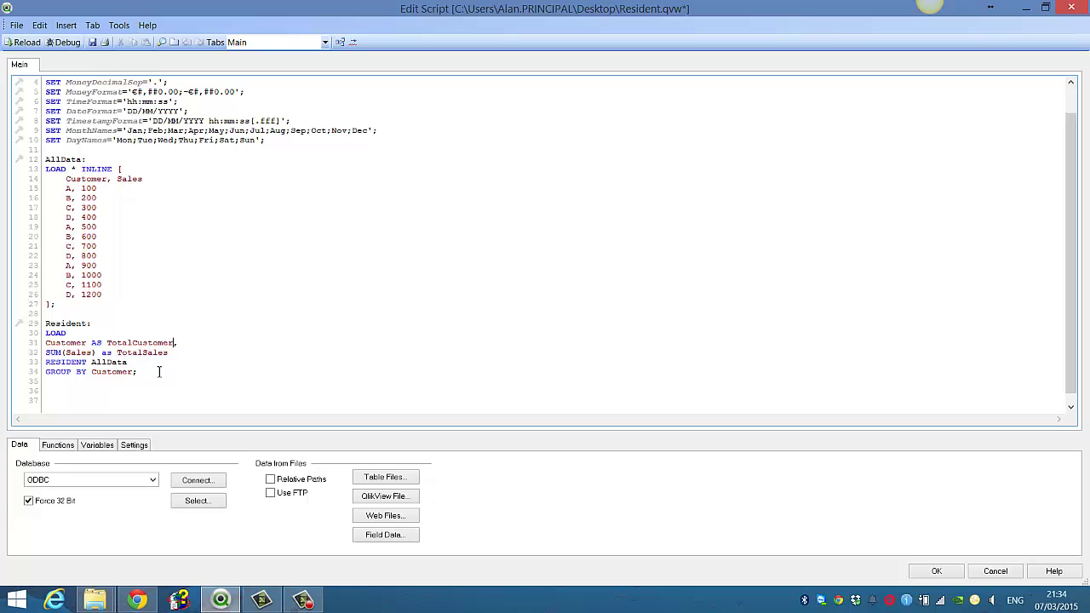
key("ctrl+r")
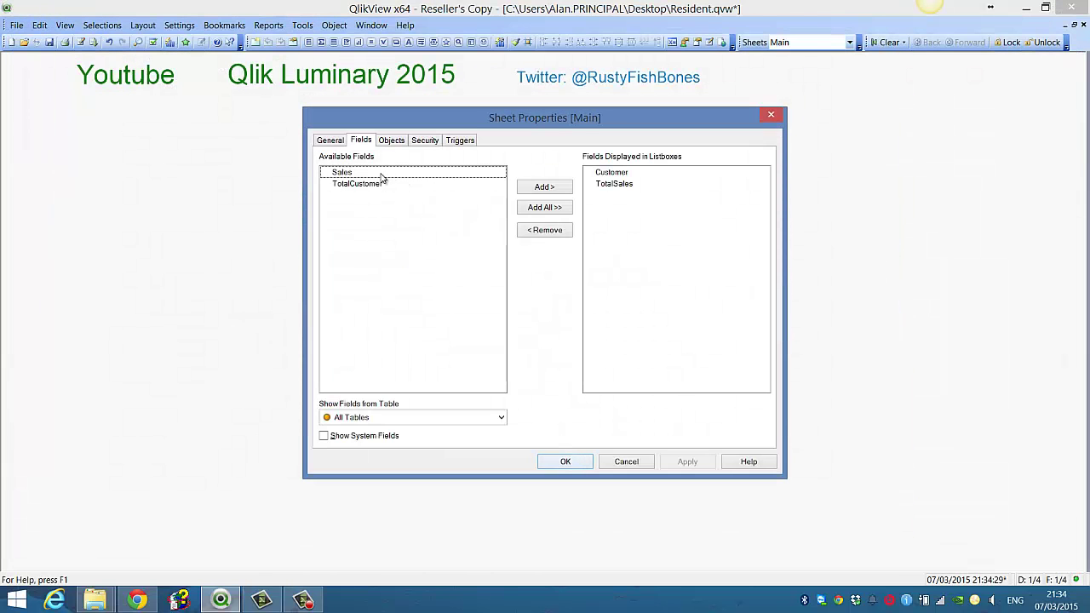
Add Sales and TotalCustomer as list boxes on the Main sheet
left_click(382, 177)
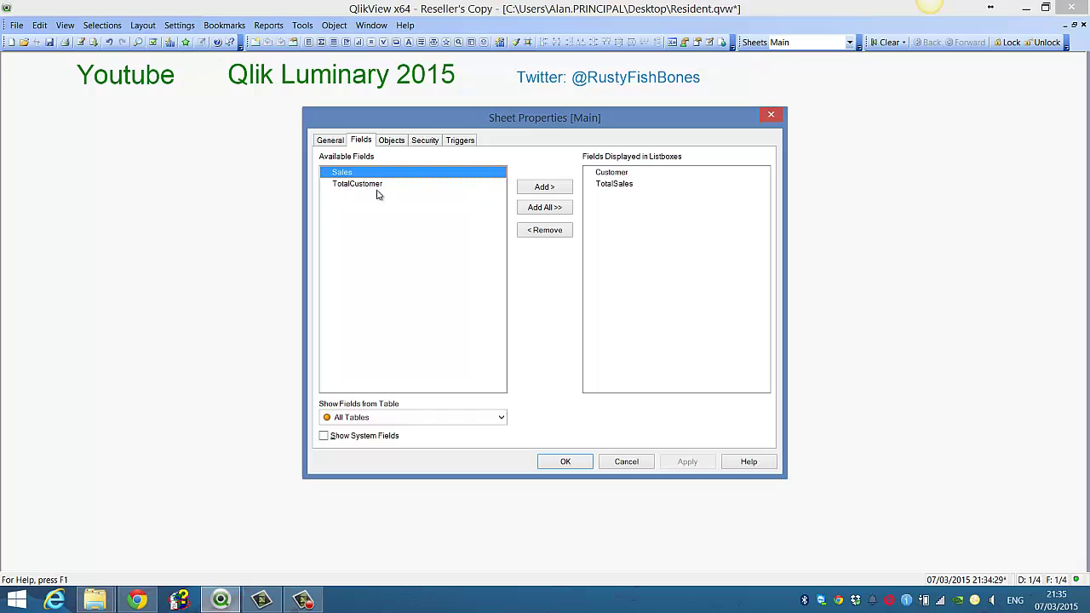
left_click(379, 189, "shift")
left_click(524, 191)
left_click(563, 461)
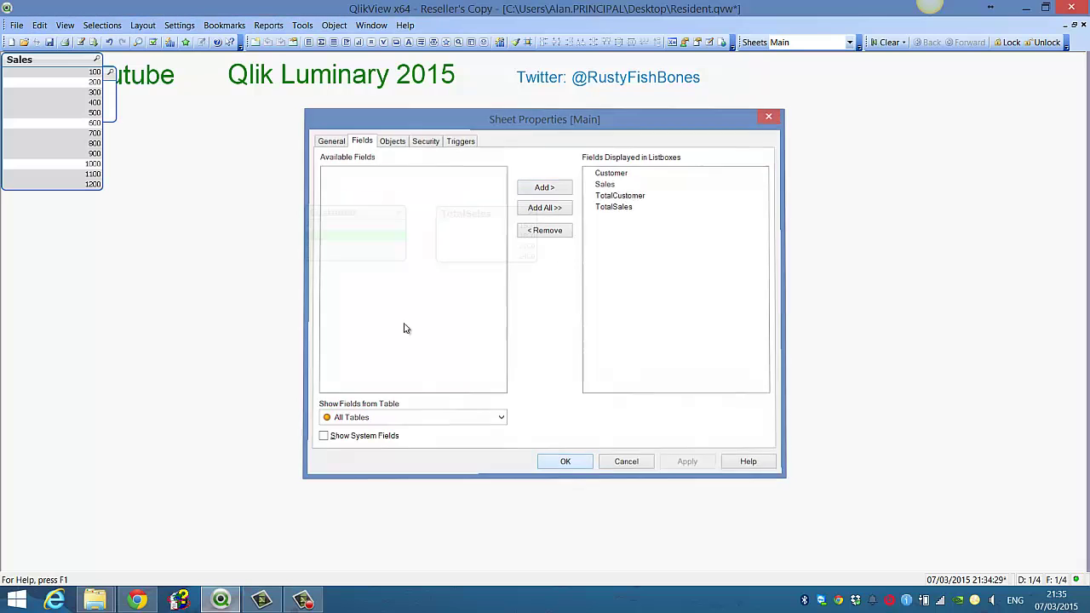
Arrange Customer and Sales on the left, TotalCustomer and TotalSales on the right
left_click_drag(68, 61, 179, 211)
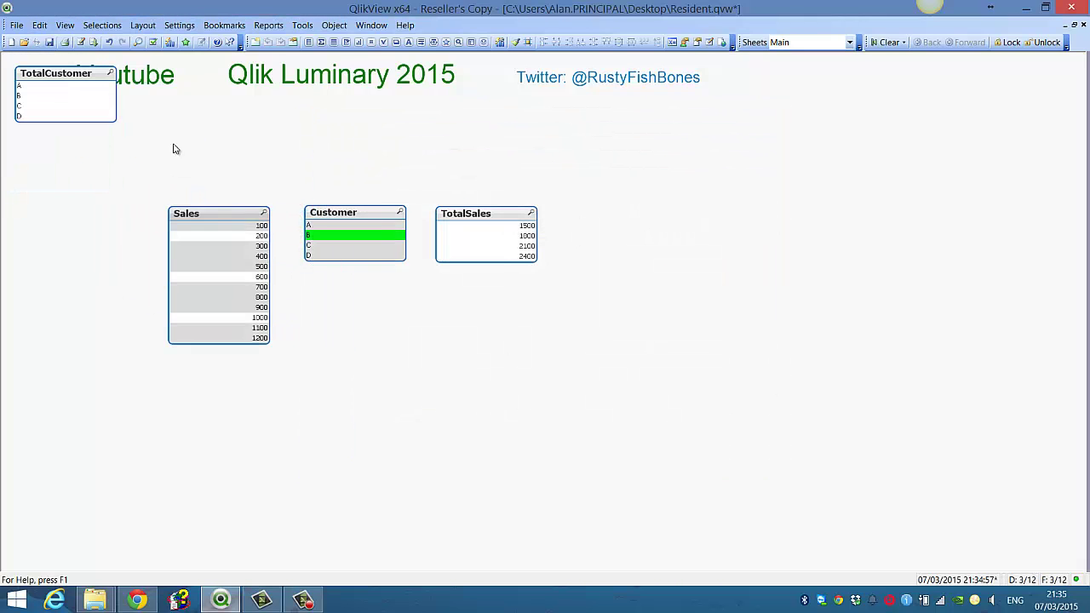
left_click_drag(66, 80, 631, 207)
left_click_drag(490, 215, 760, 220)
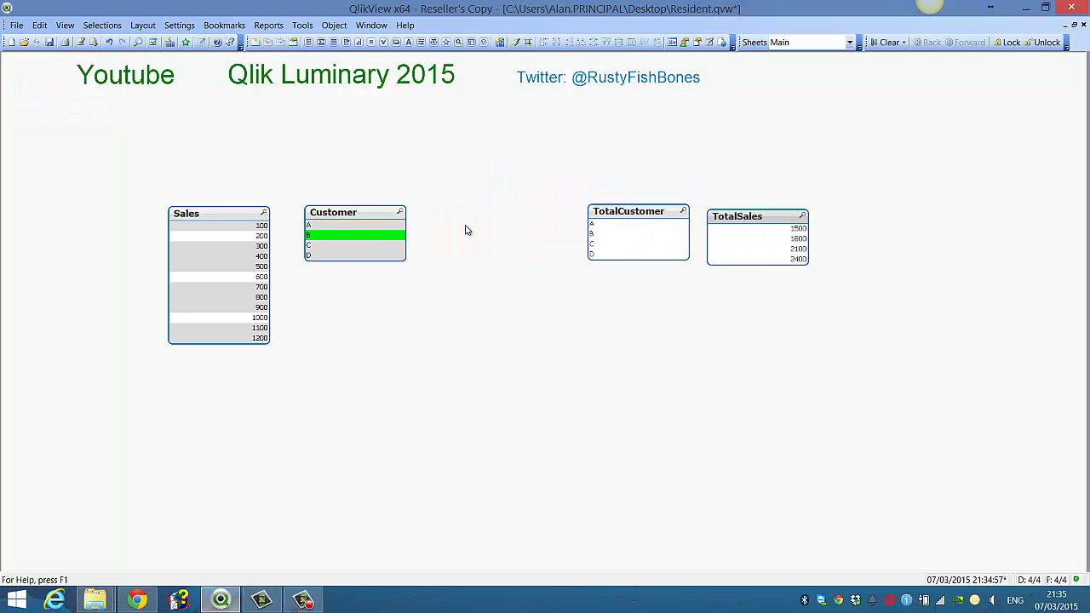
left_click_drag(334, 212, 98, 216)
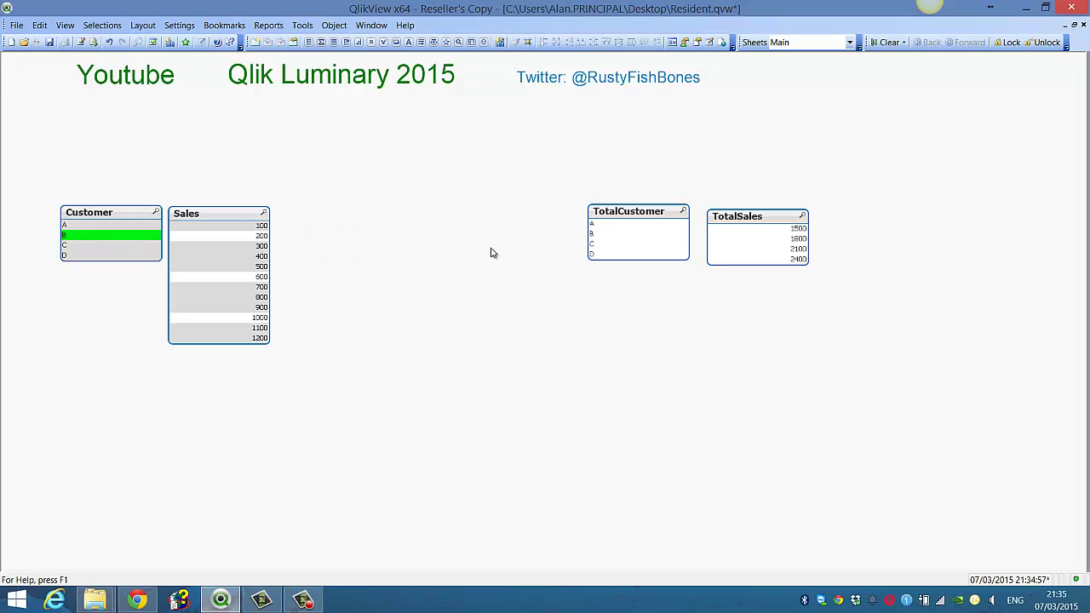
key("ctrl+t")
left_click(390, 274)
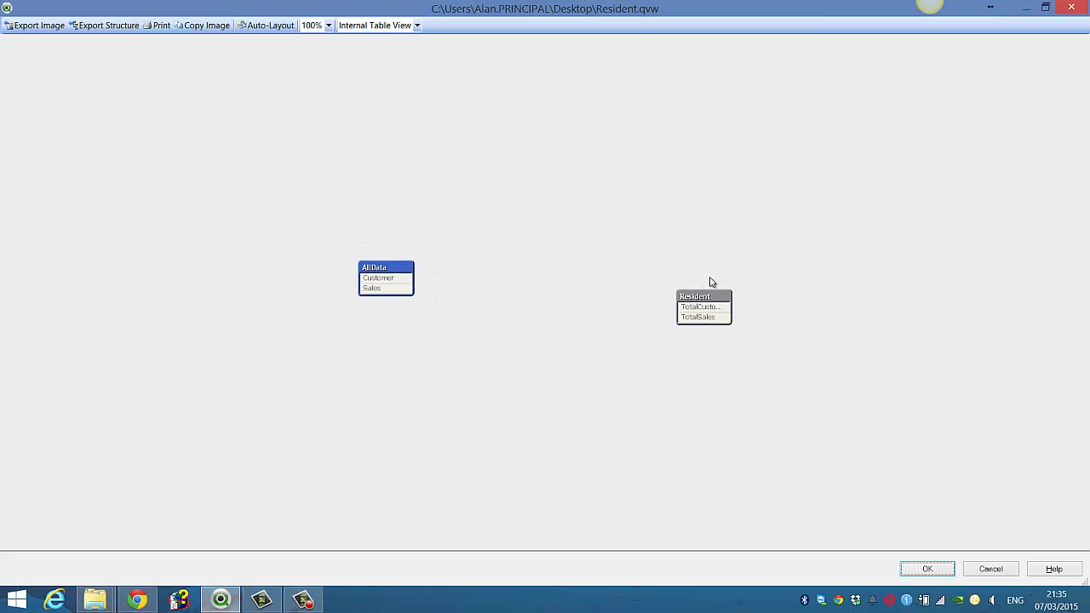
left_click_drag(704, 297, 482, 273)
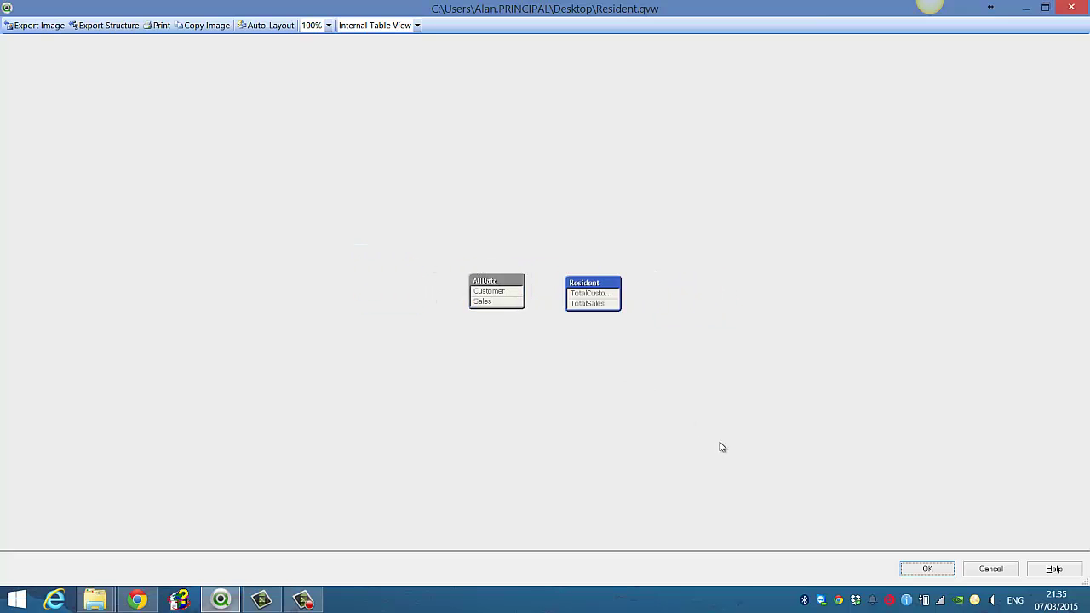
left_click(910, 571)
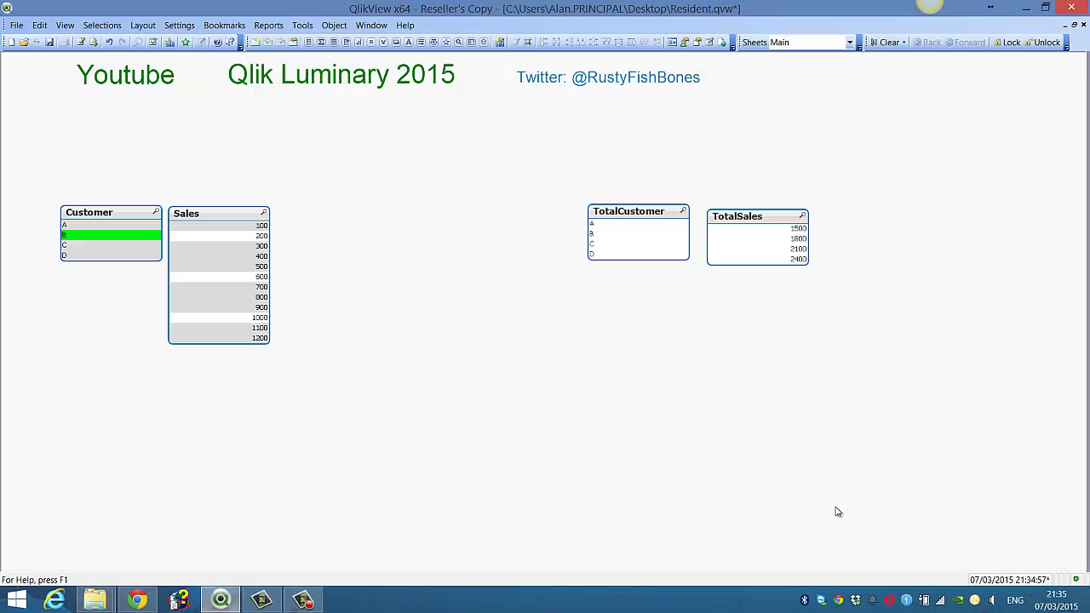